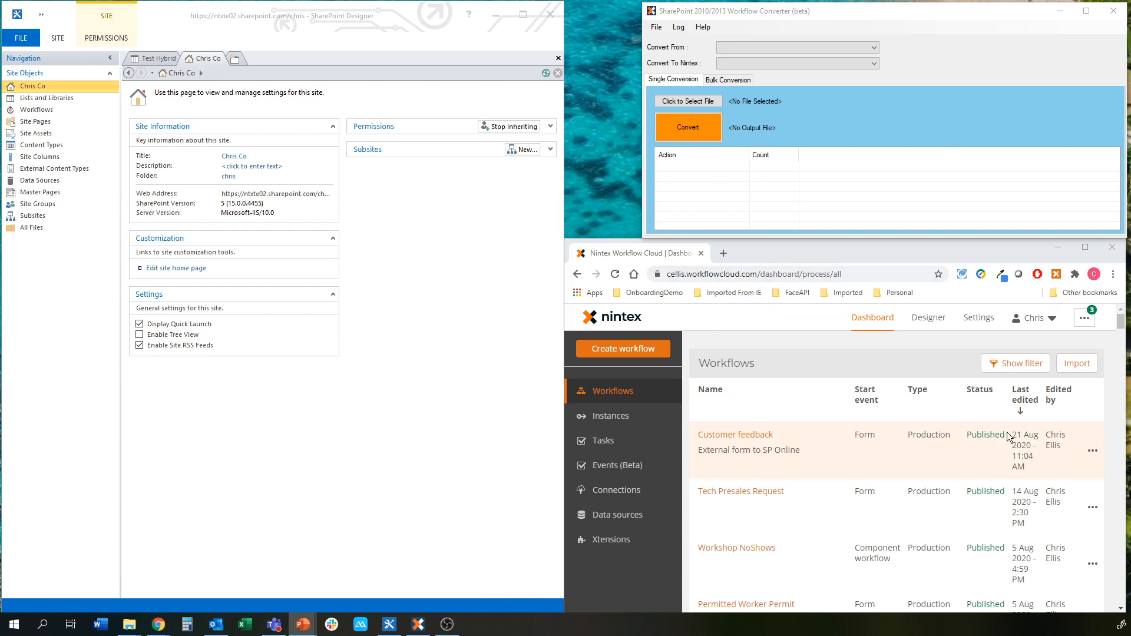
Clear the browser window off the desktop and widen the SharePoint Designer window up to the workflow converter
left_click(1009, 402)
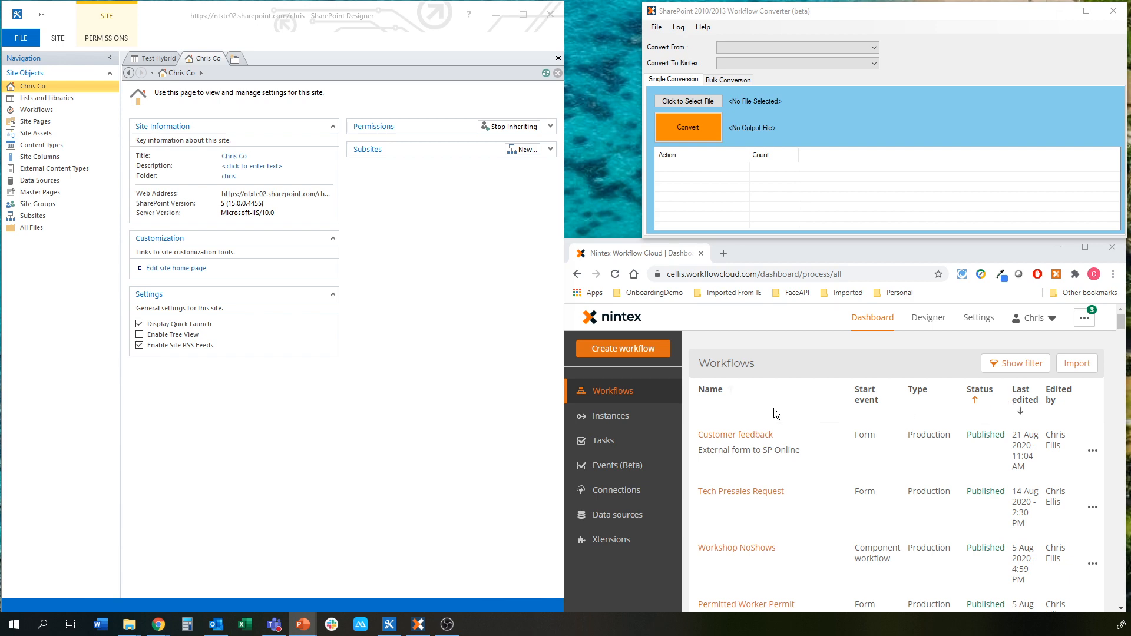
left_click(1058, 251)
left_click_drag(565, 286, 634, 284)
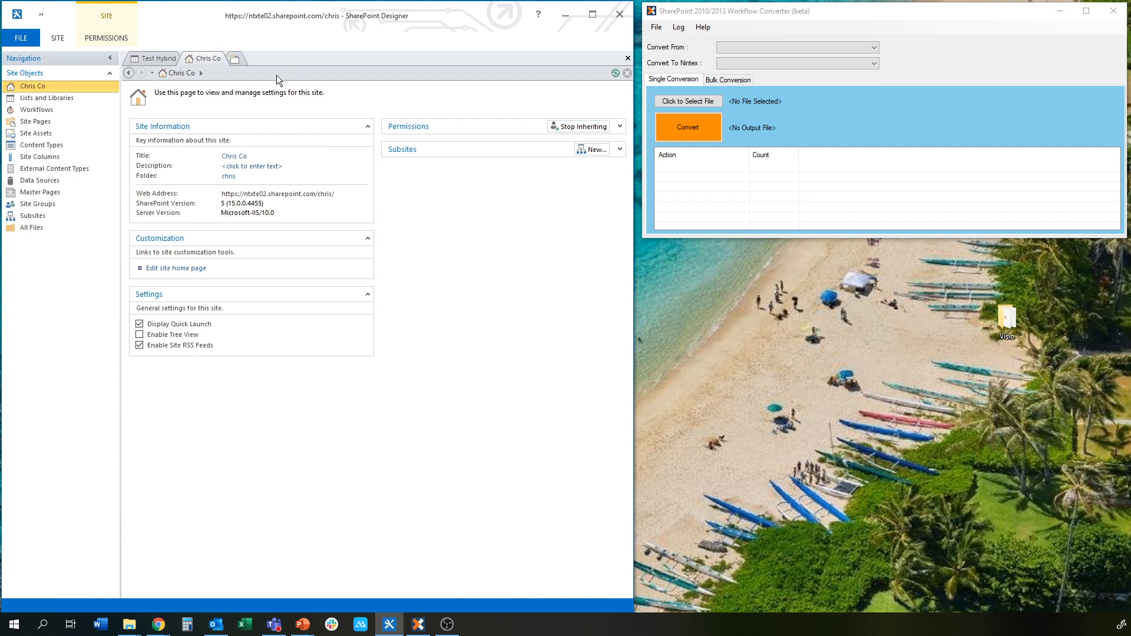
left_click(158, 624)
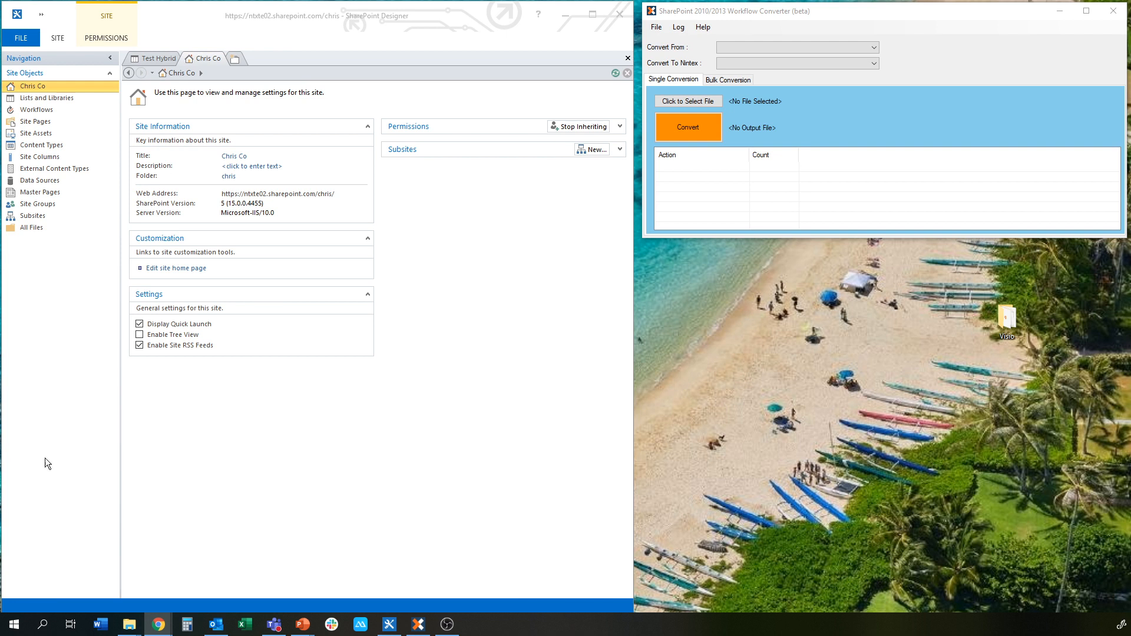
left_click(874, 63)
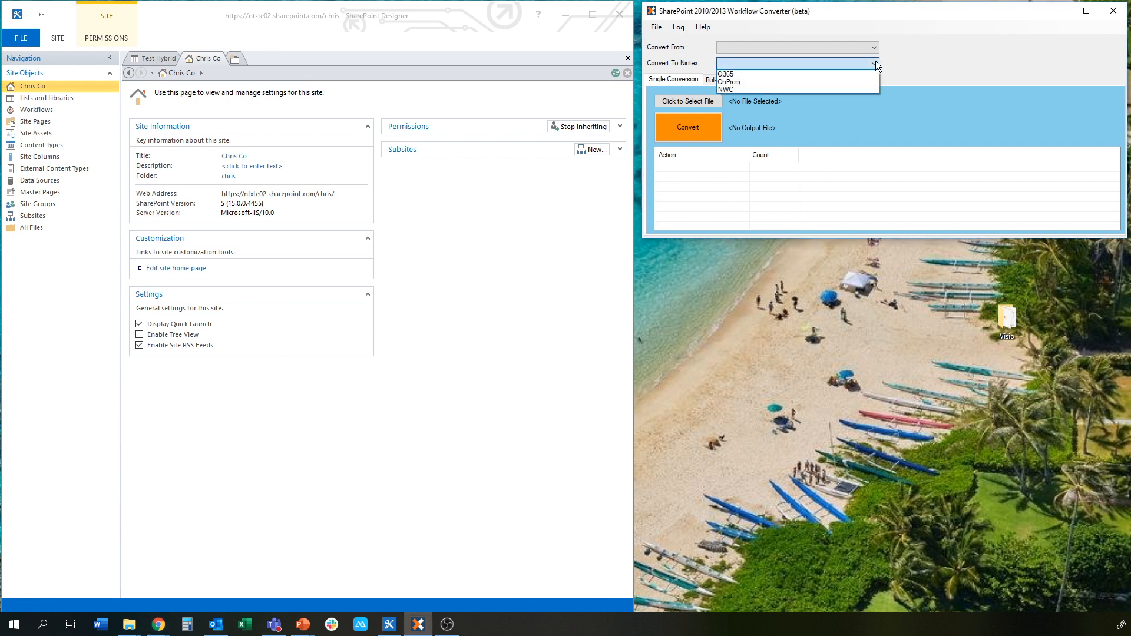
left_click(878, 46)
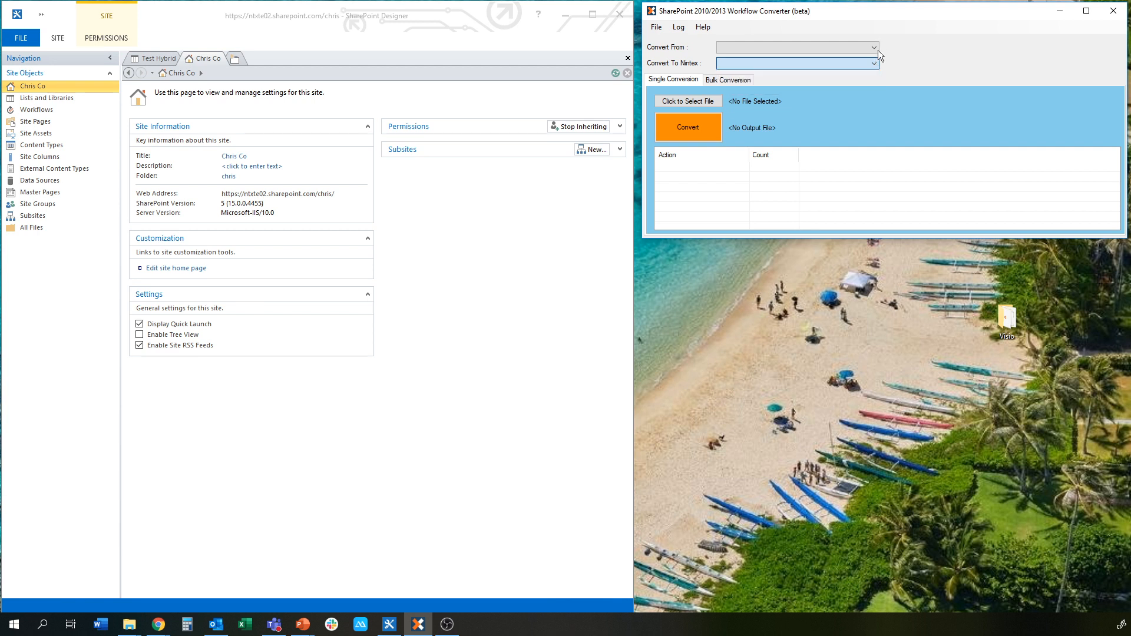
left_click(876, 50)
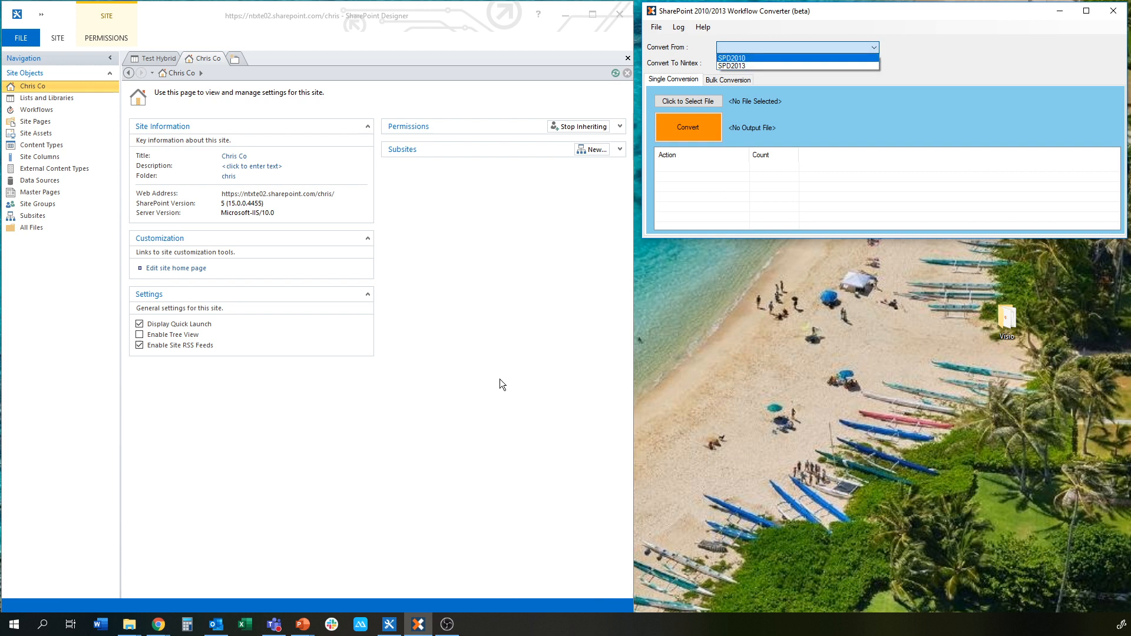
left_click(451, 410)
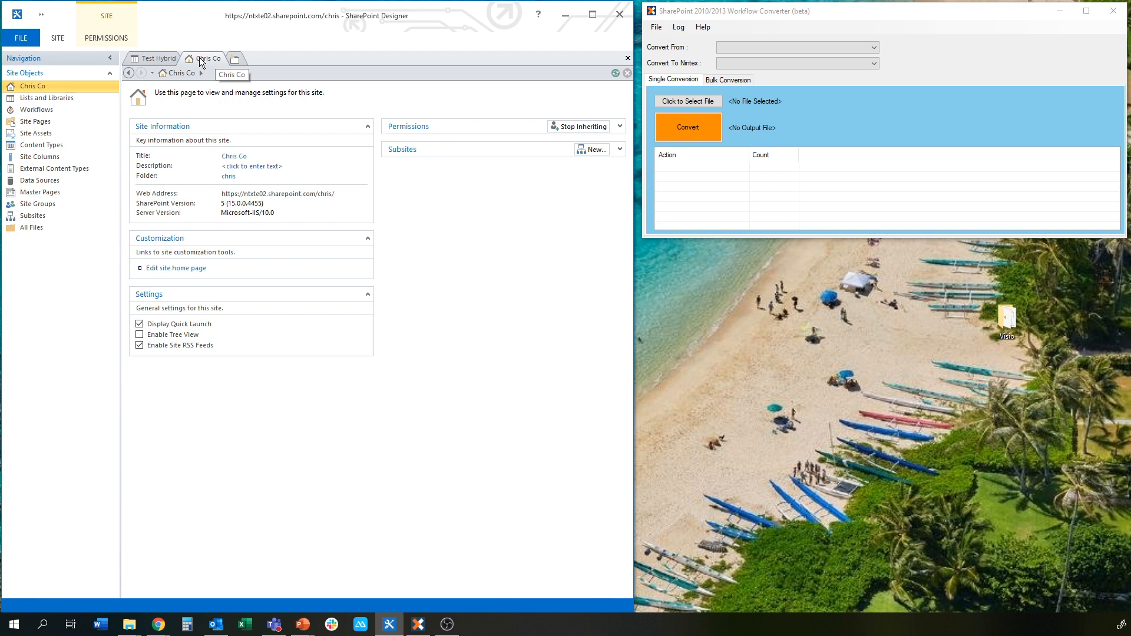
Create a list workflow named "Chris 2010 SPD Workflow" on the Test Hybrid list, using the SharePoint 2010 Workflow platform
left_click(169, 59)
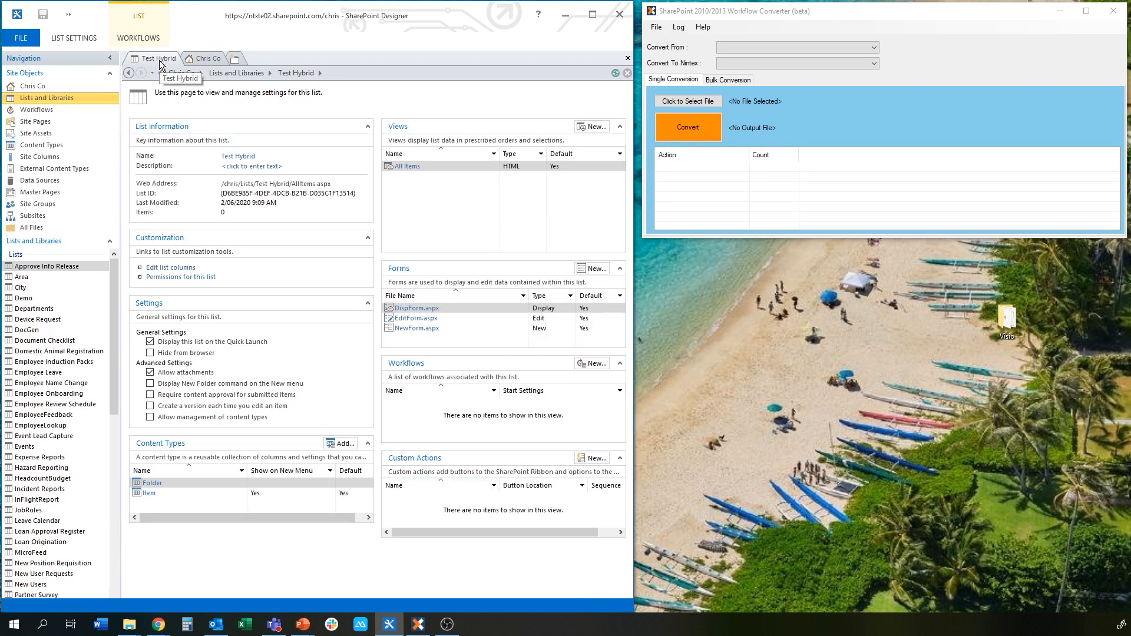
left_click(109, 243)
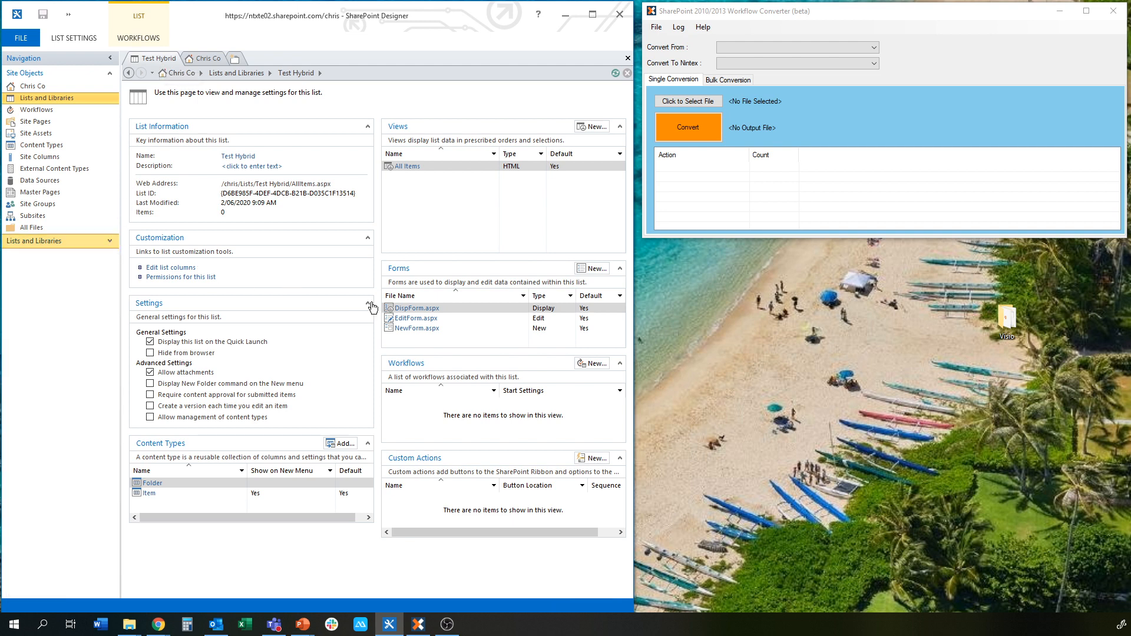
left_click(593, 364)
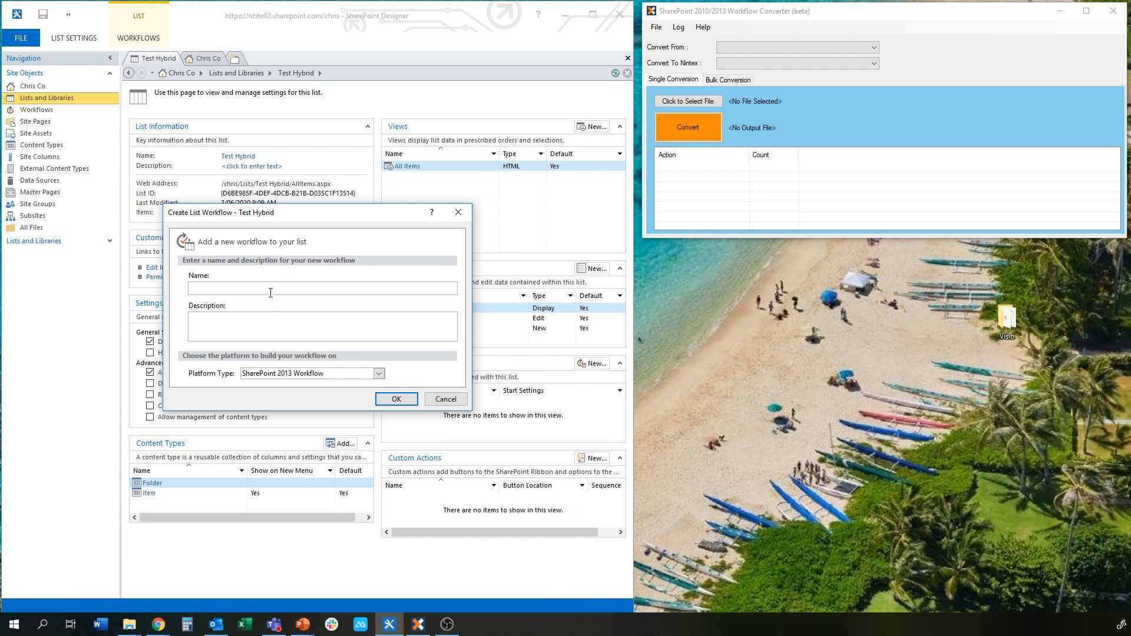
type("Chris 2010 SPD Workflow")
left_click(263, 374)
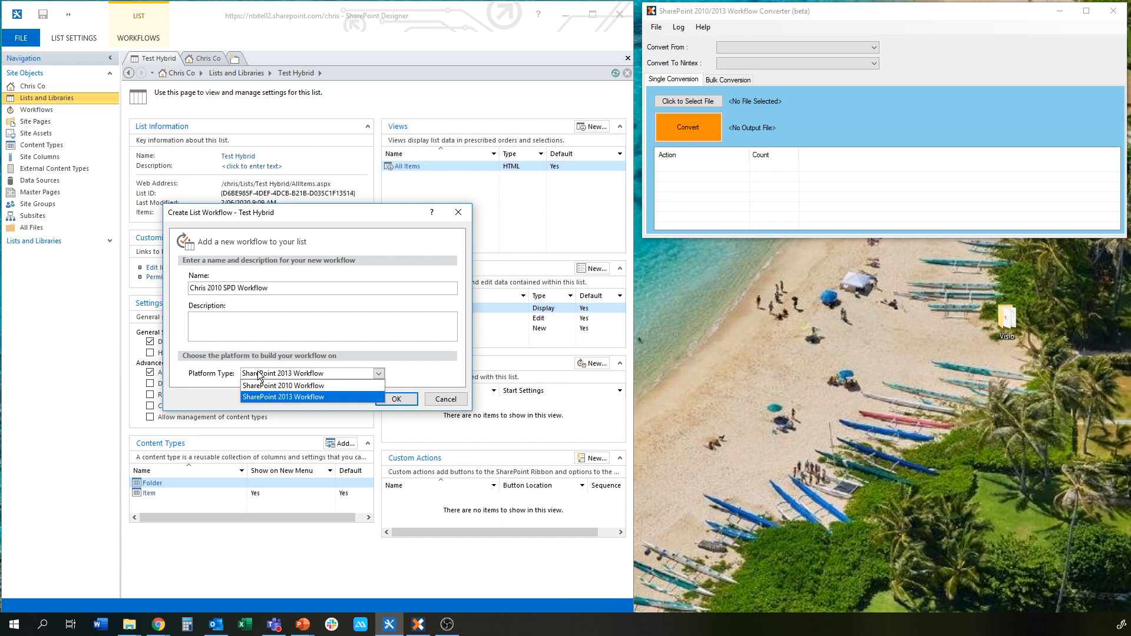
left_click(320, 386)
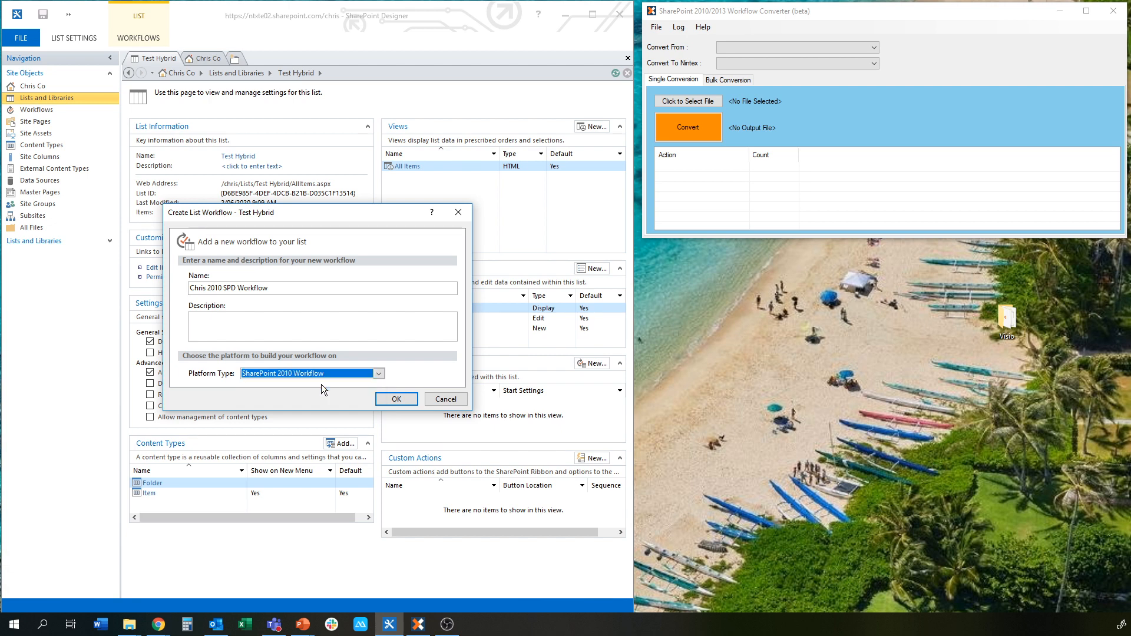
left_click(395, 399)
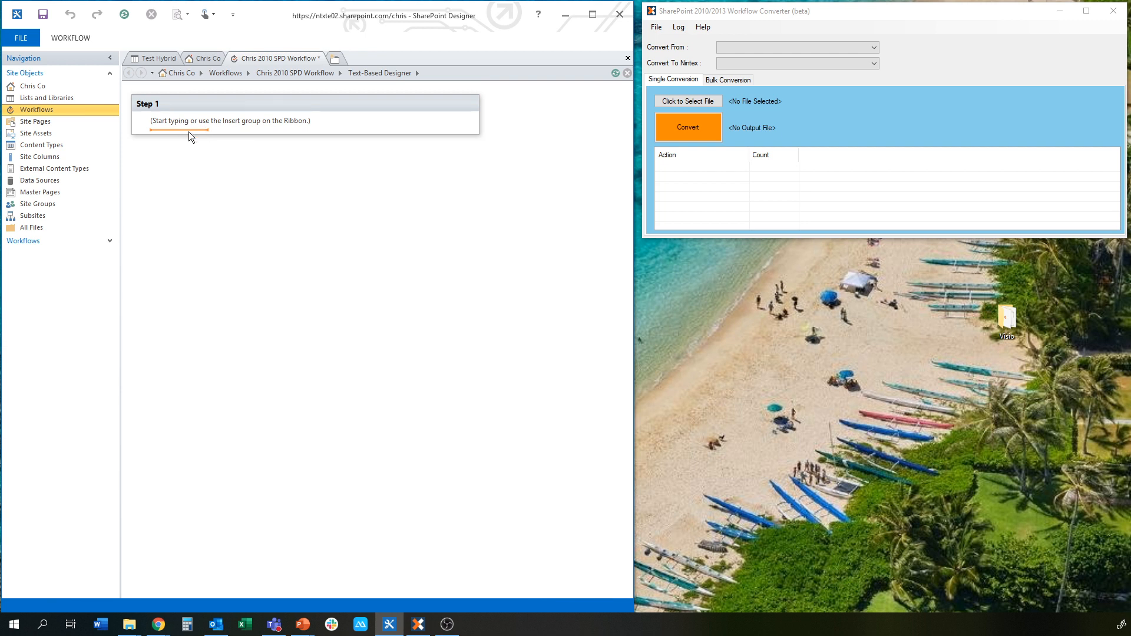
Find actions matching "assign" and add an Assign a To-do Item action to Step 1 of the workflow
type("assi")
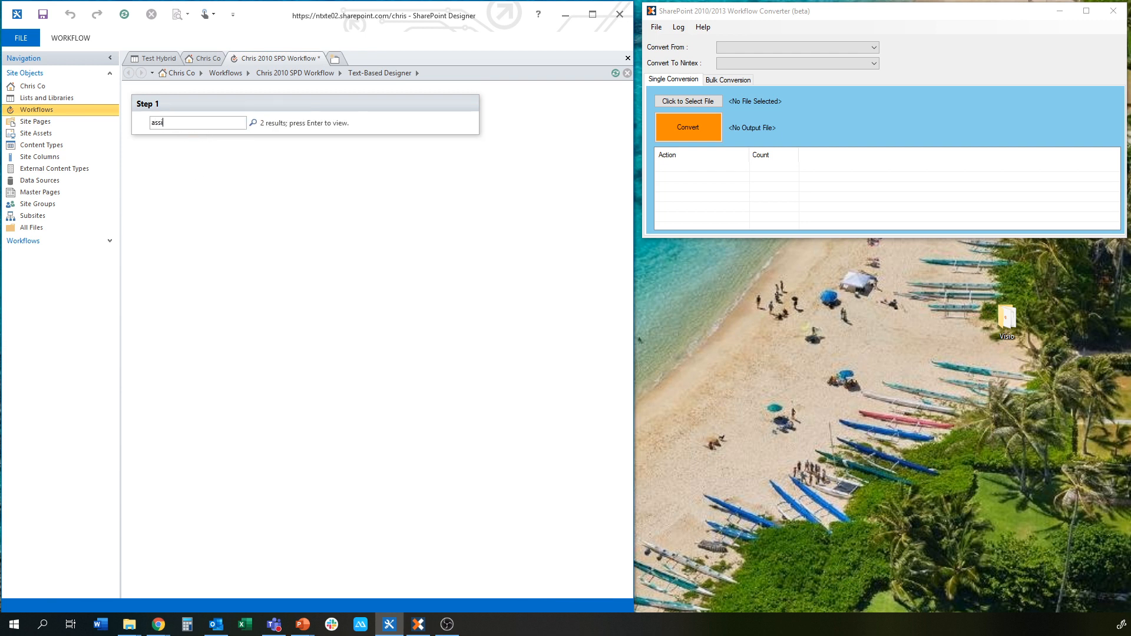
type("gn")
key("Return")
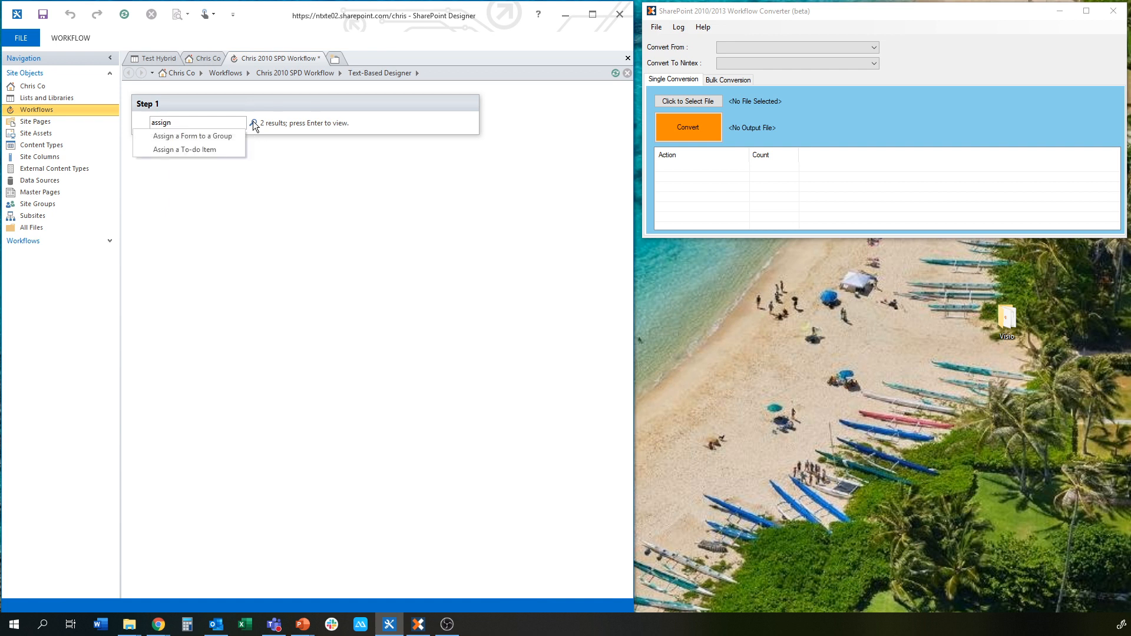
left_click(196, 151)
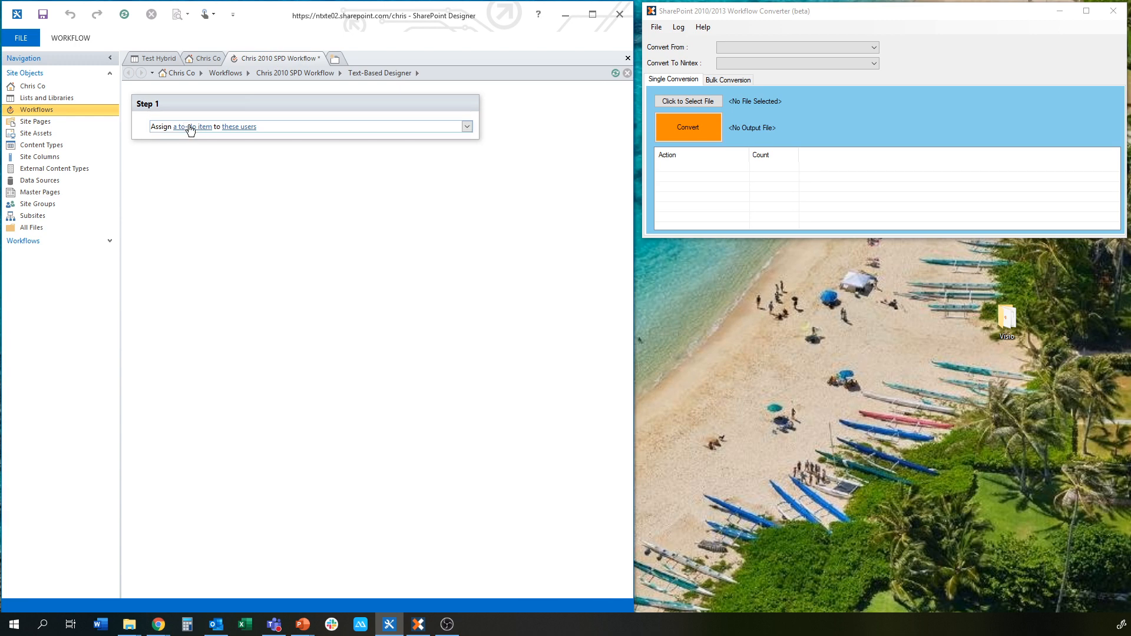
Assign the to-do item to a user from the existing users and groups
left_click(240, 126)
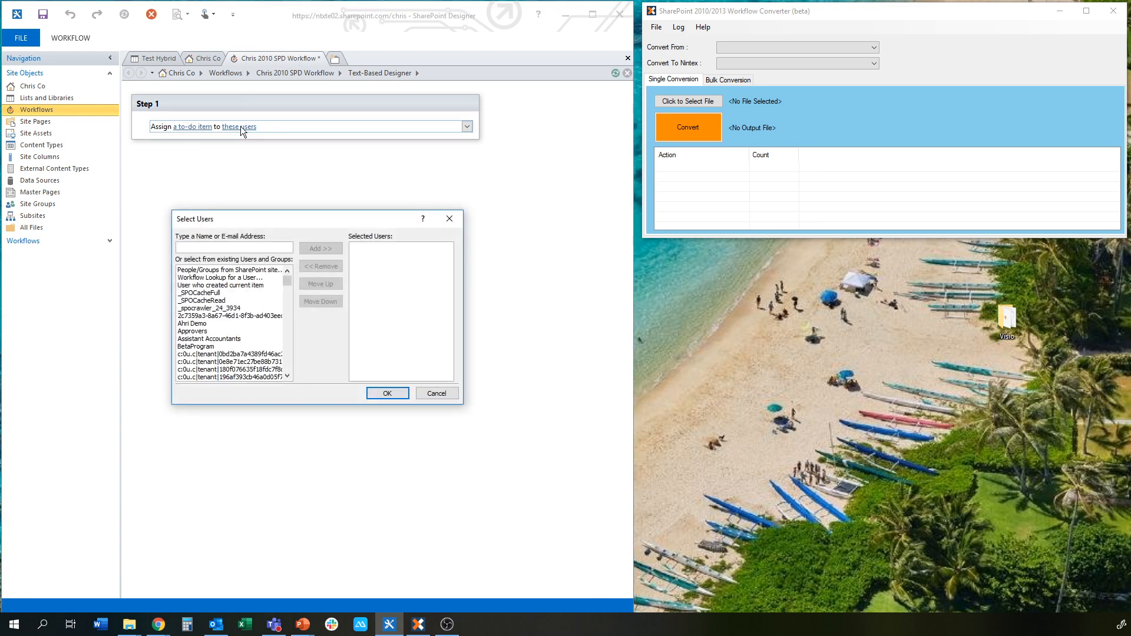
scroll(258, 327, "down", 5)
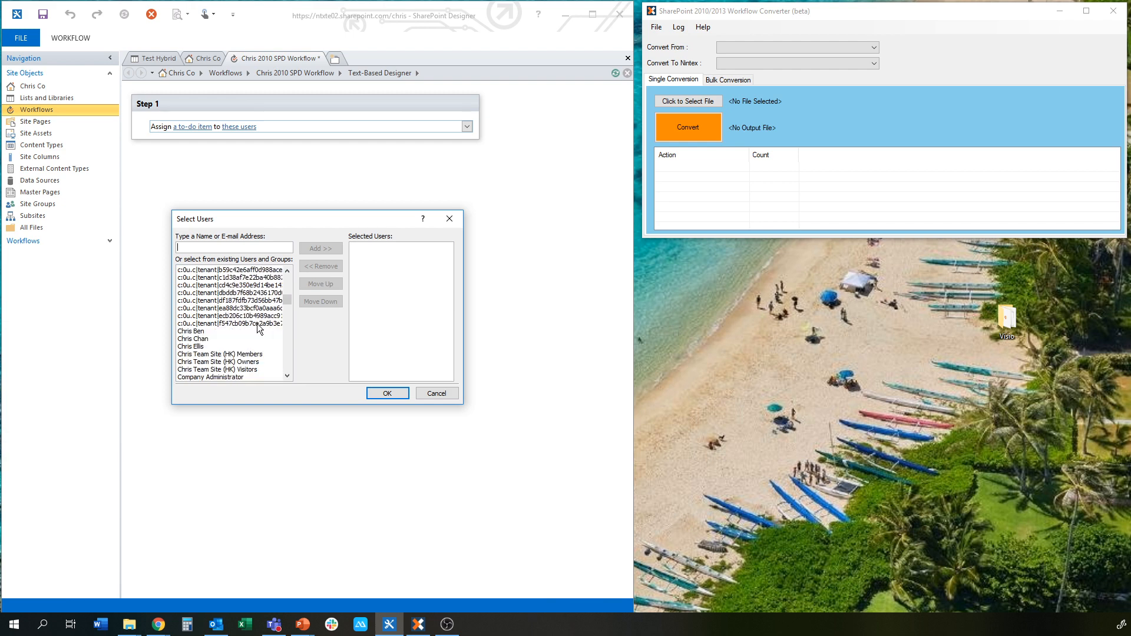
left_click(203, 285)
left_click(336, 250)
left_click(387, 394)
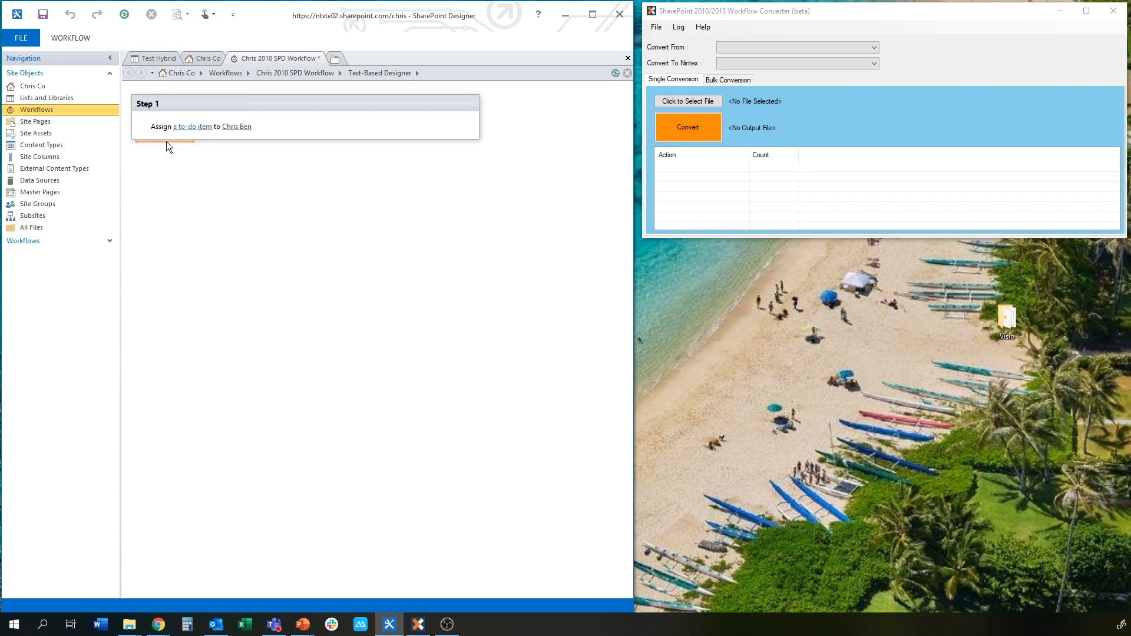
Save the new workflow, then close it and the Test Hybrid list page
left_click(51, 18)
left_click(628, 58)
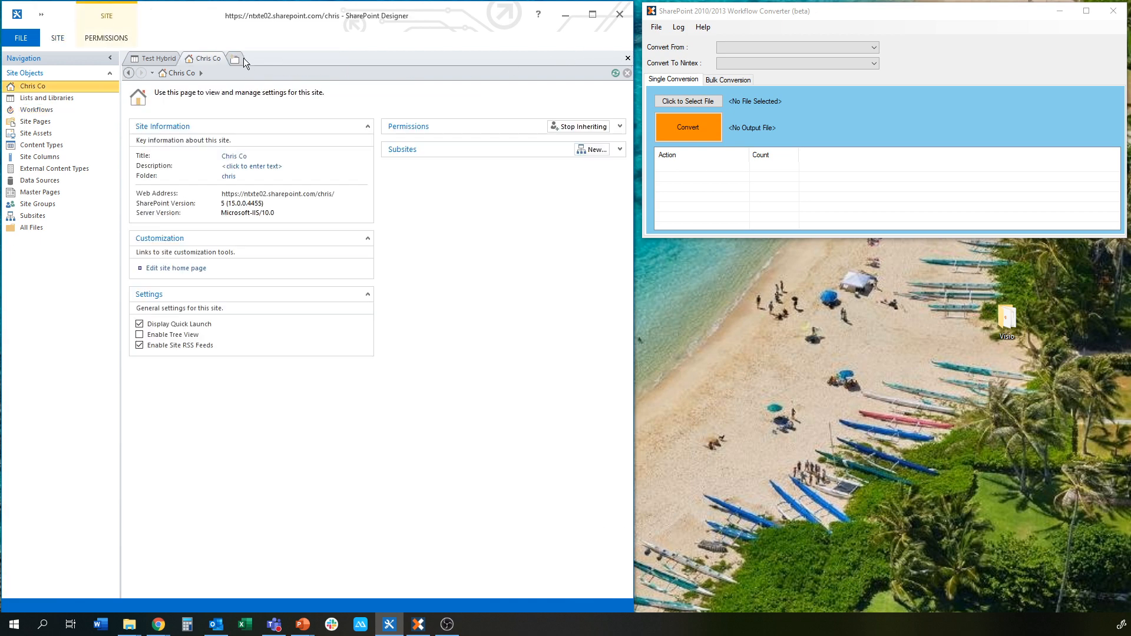
left_click(153, 59)
left_click(628, 59)
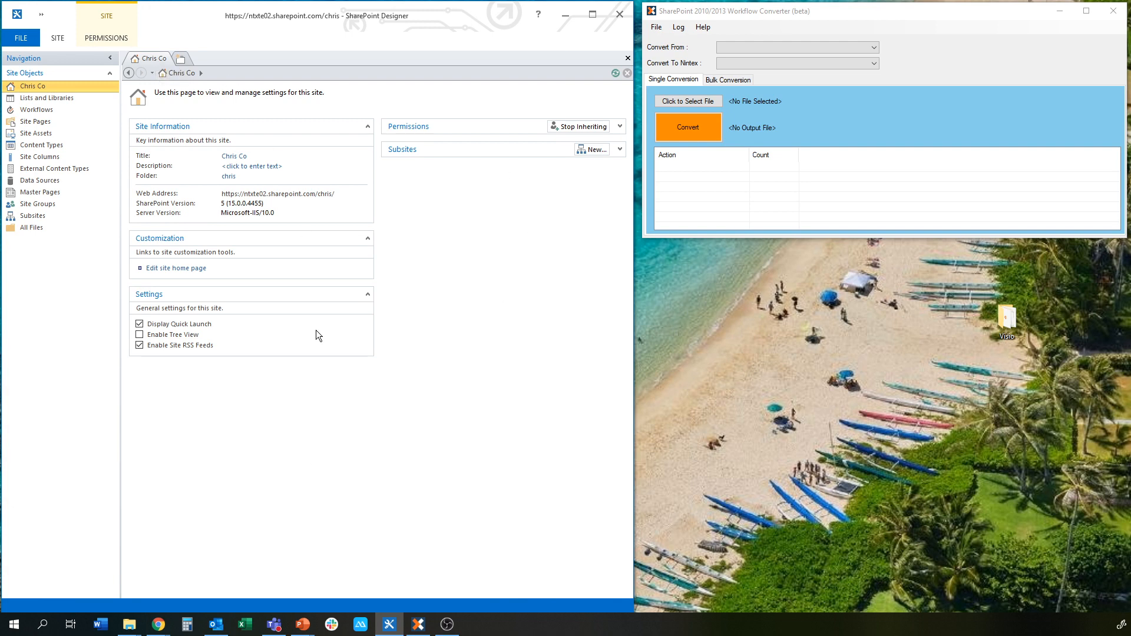
Export Chris 2010 SPD Workflow from the site's workflows to Visio, saving it as a Visio Workflow Interchange File in WFInputs
left_click(63, 110)
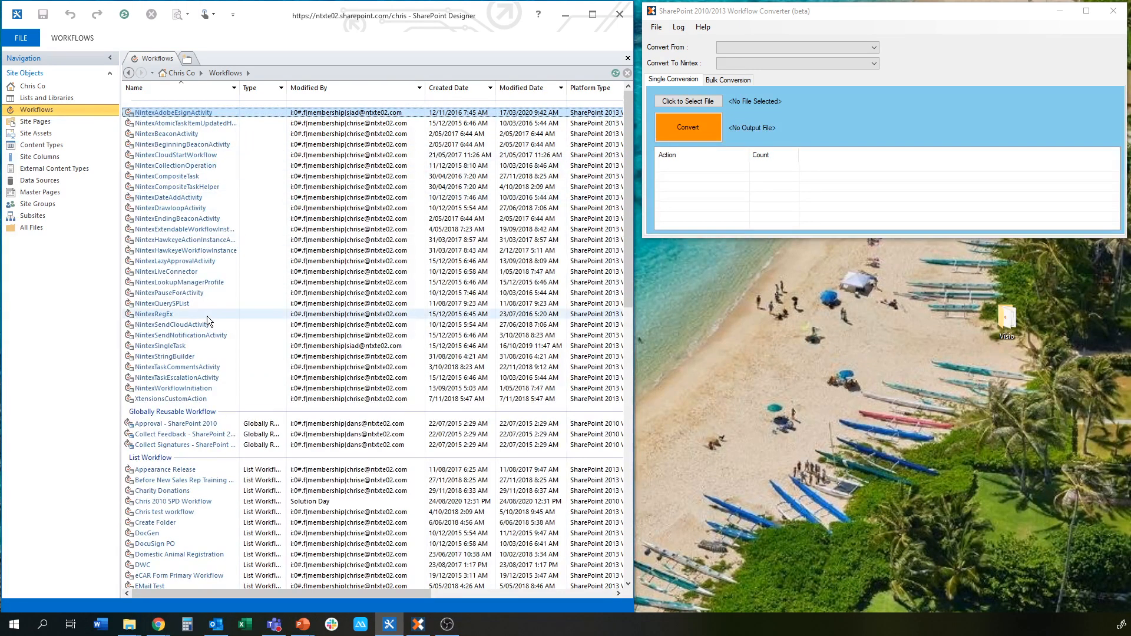
scroll(208, 321, "down", 1)
scroll(208, 316, "down", 2)
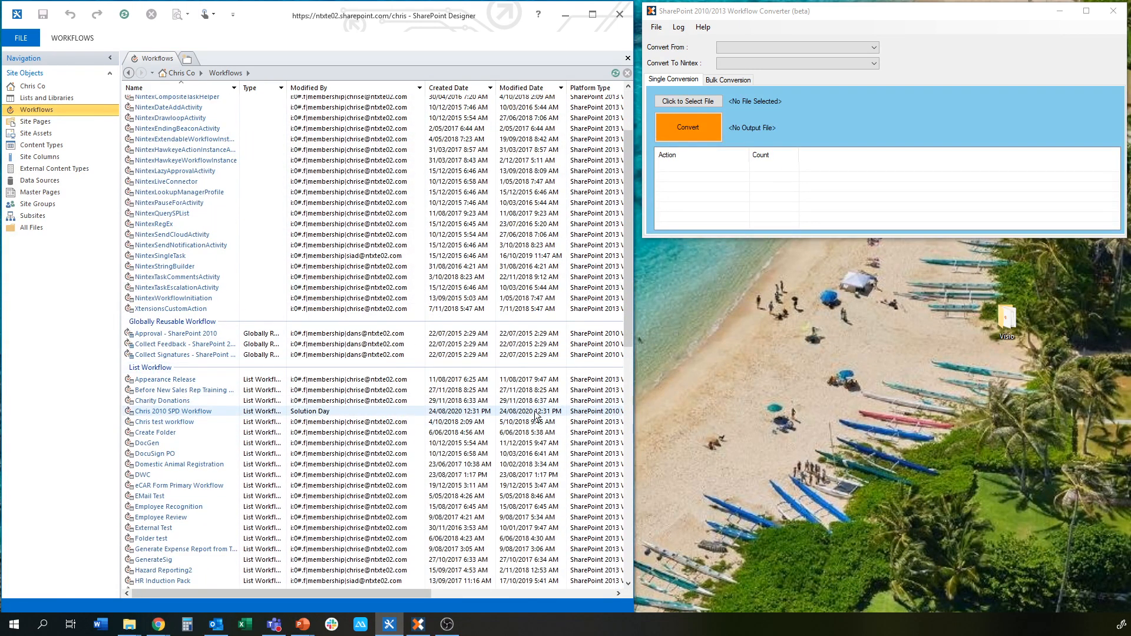
left_click(220, 412)
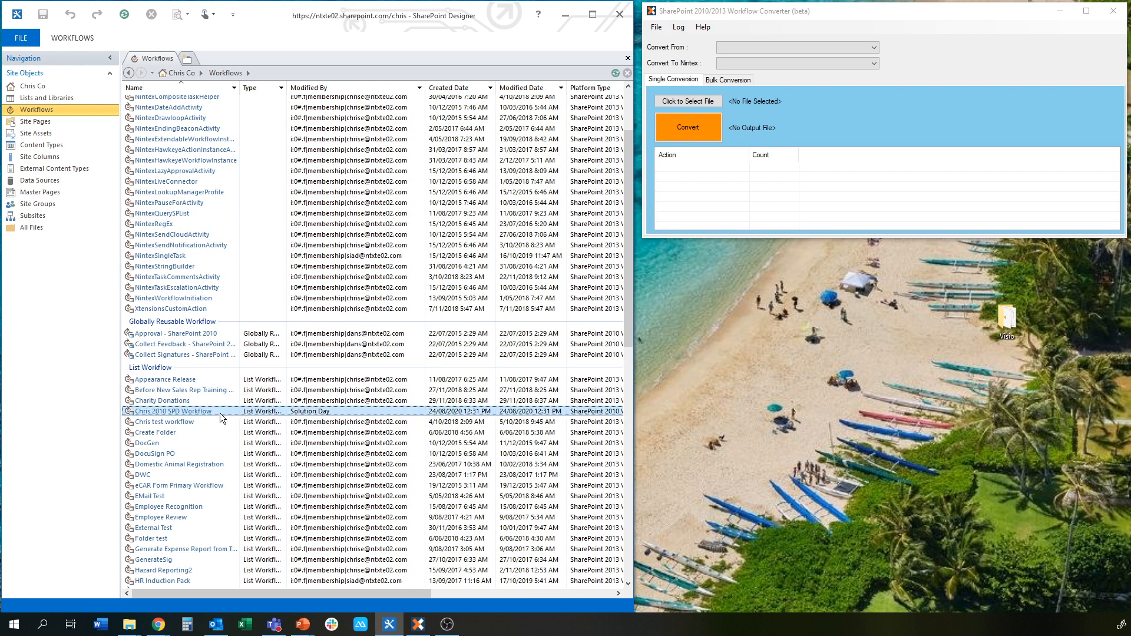
left_click(81, 38)
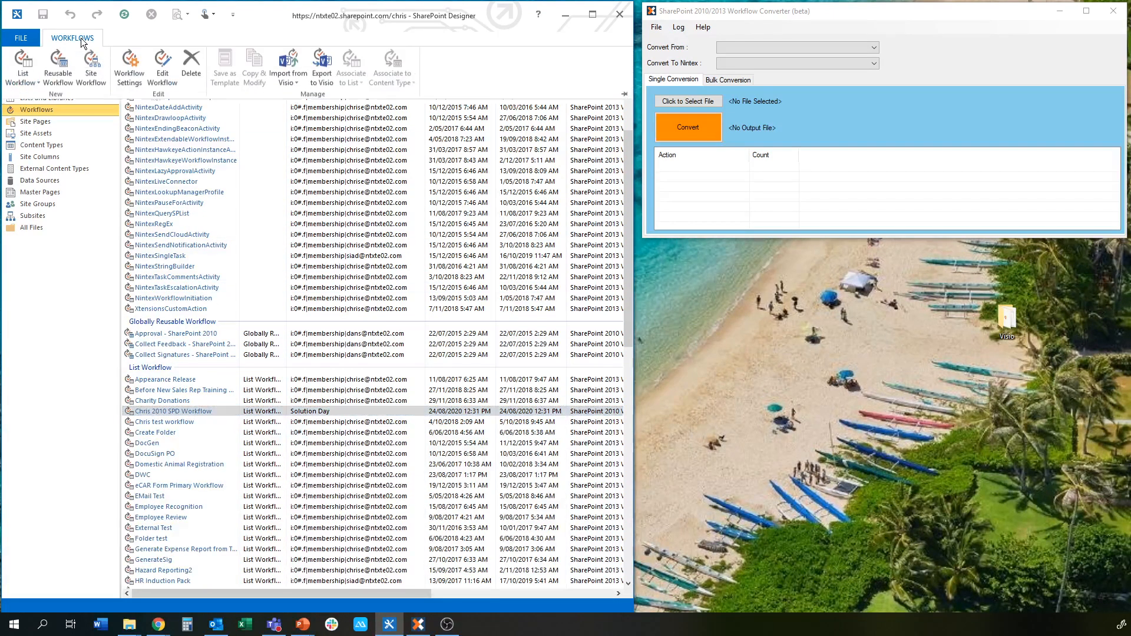
left_click(318, 68)
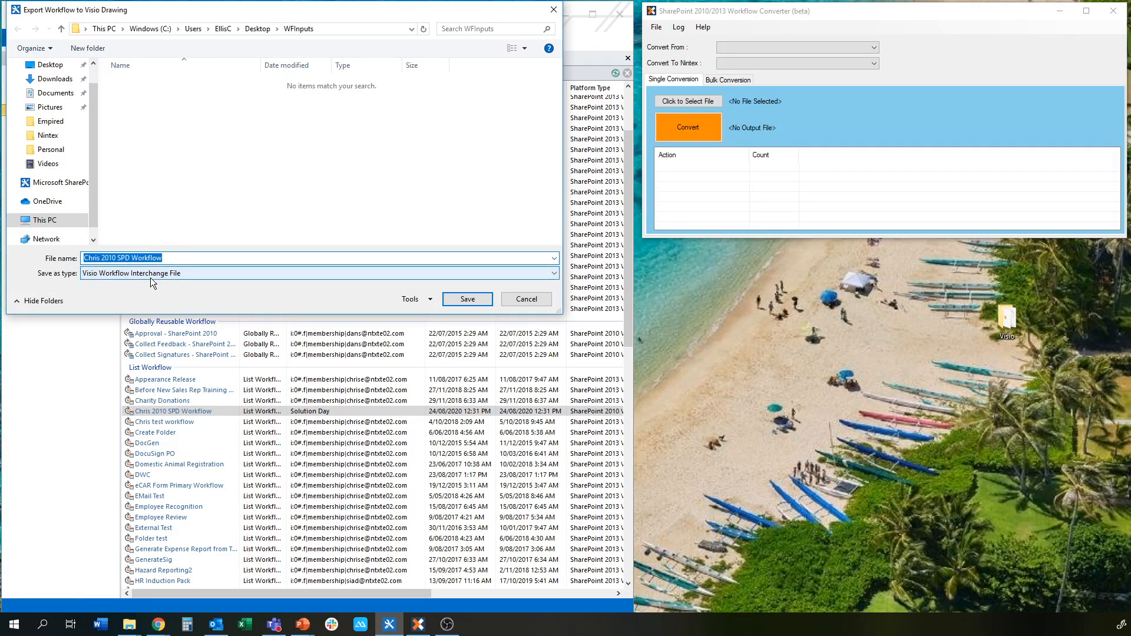
left_click(465, 300)
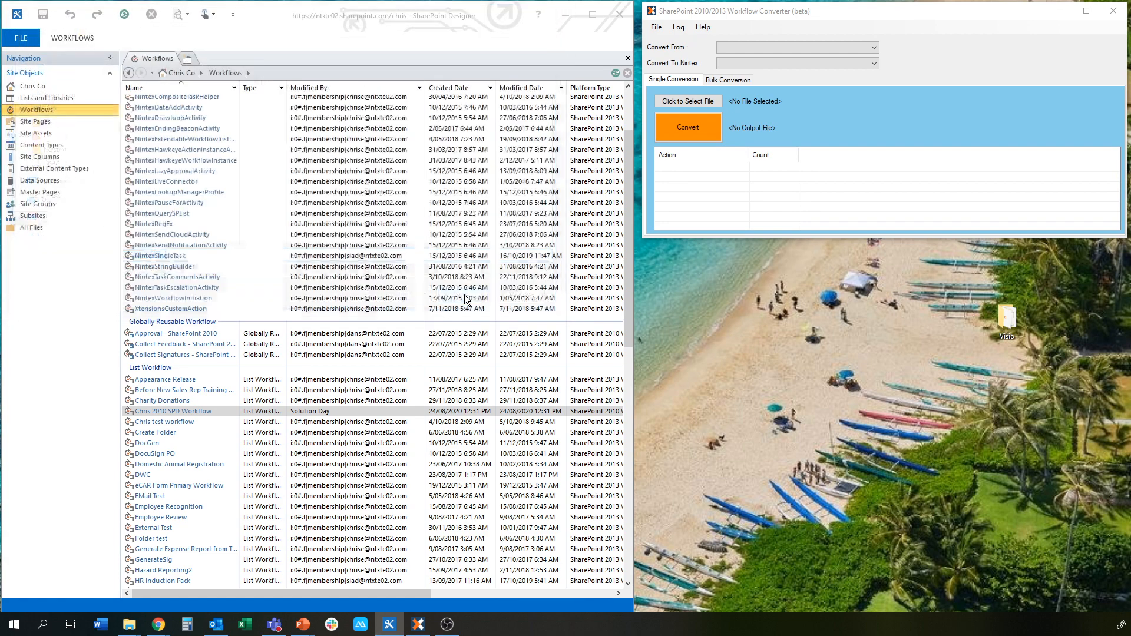
Switch to the SharePoint 2010/2013 Workflow Converter and set it to convert from SPD2010 to Nintex NWC
left_click(564, 18)
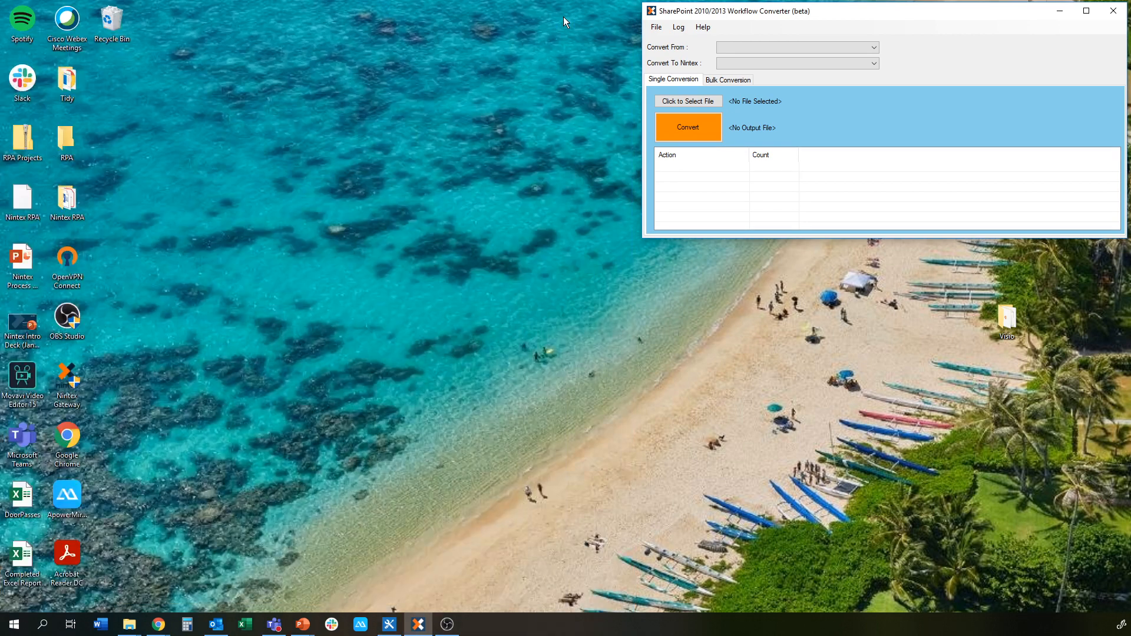
left_click_drag(761, 3, 141, 17)
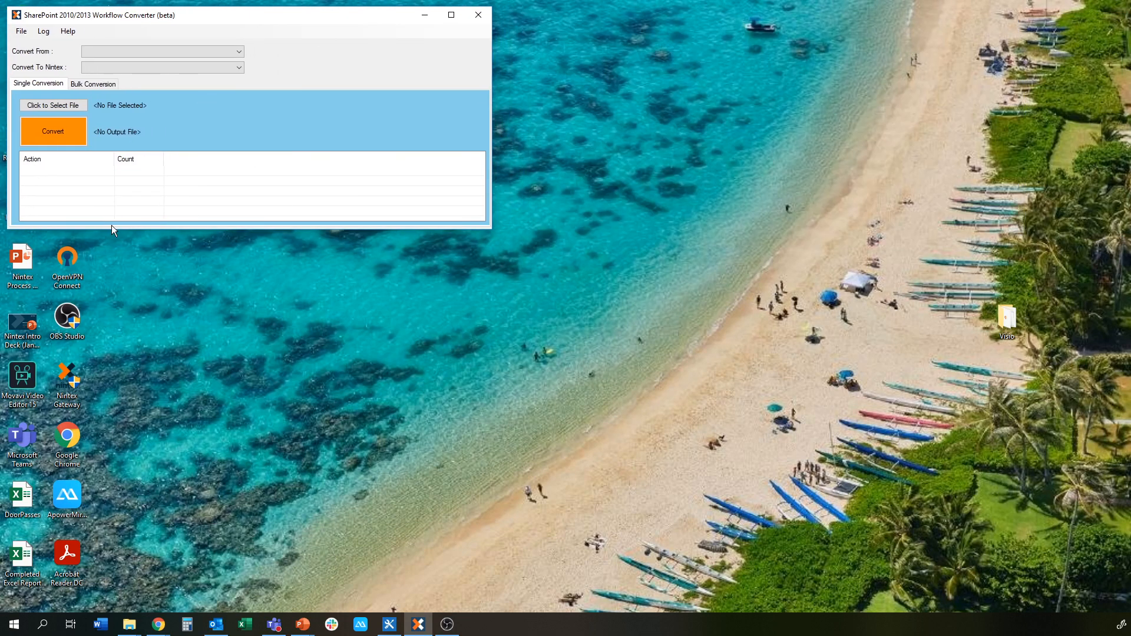
left_click(234, 51)
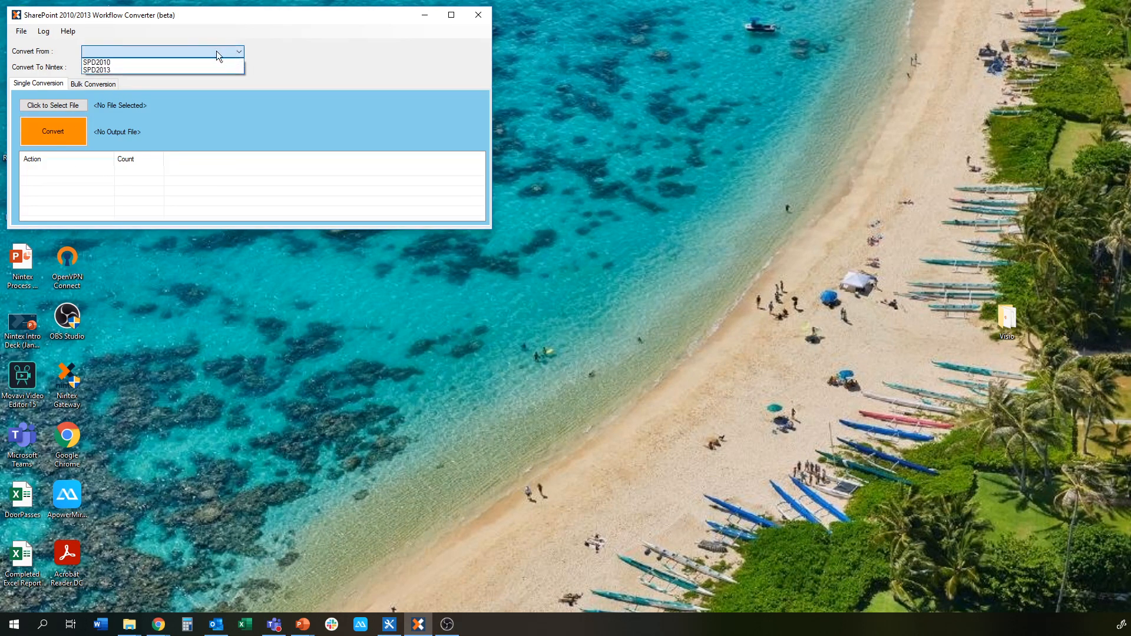
left_click(103, 62)
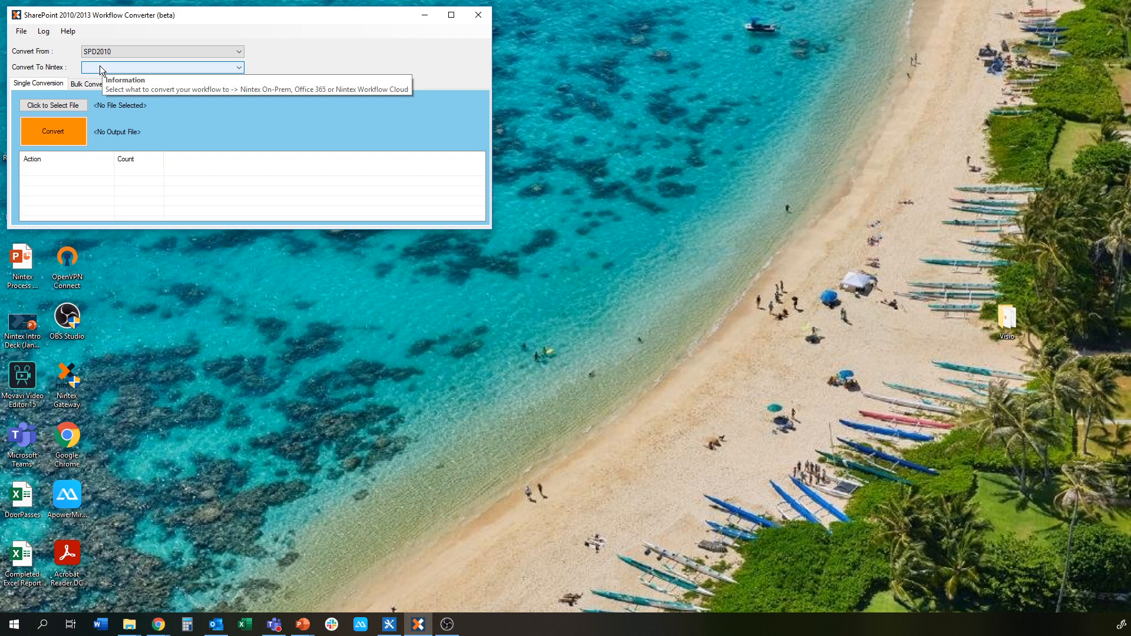
left_click(100, 66)
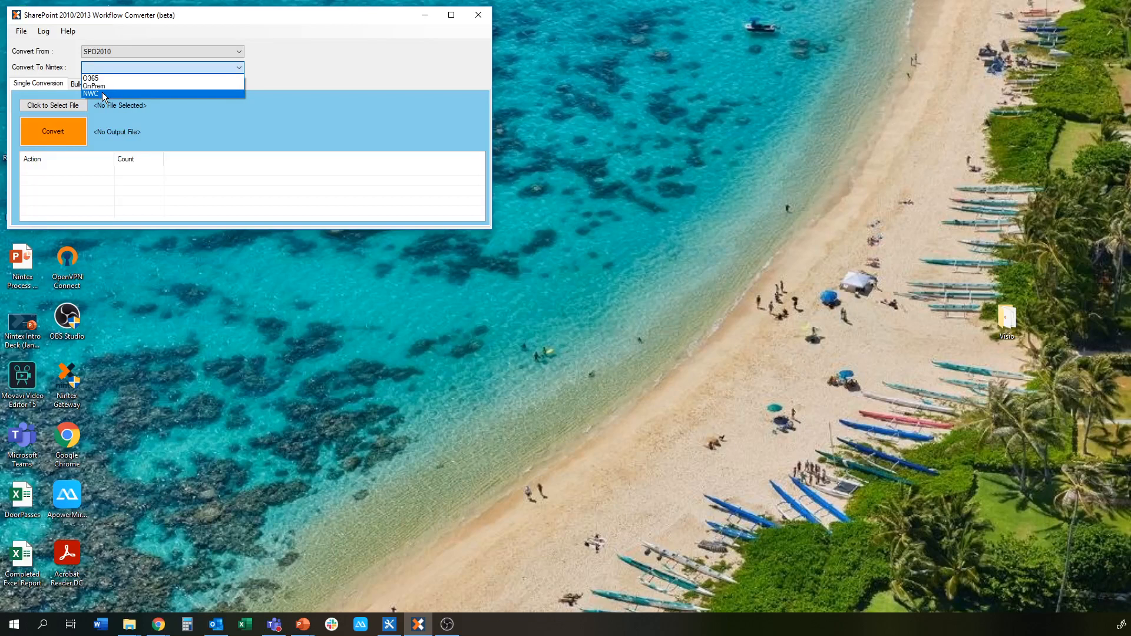
left_click(103, 94)
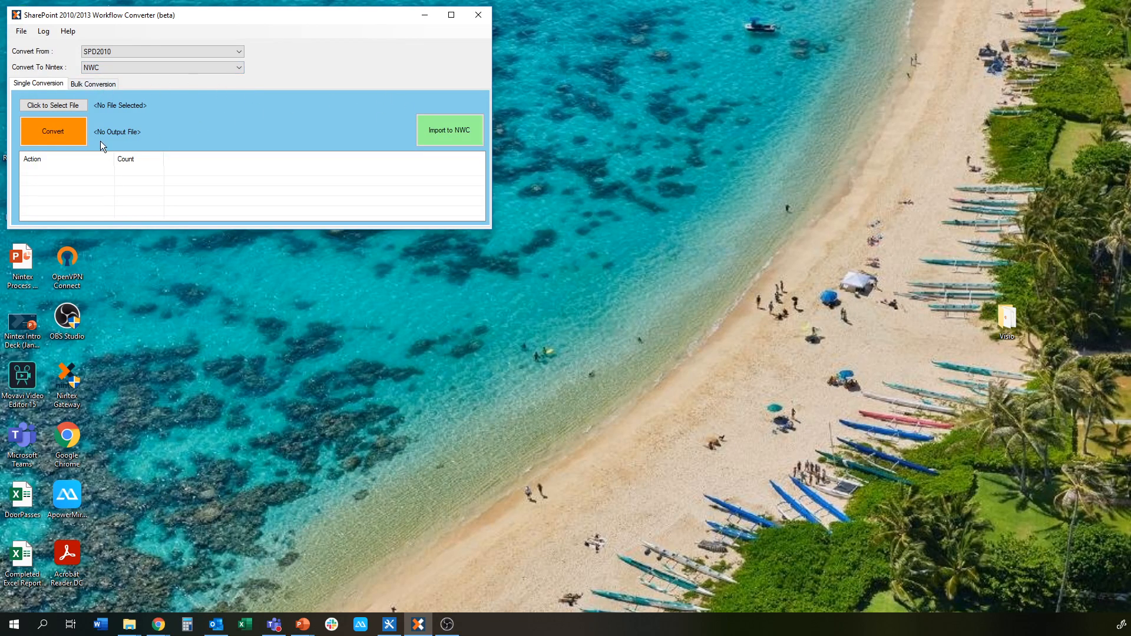
Select Chris 2010 SPD Workflow.vwi from the WFInputs folder and convert it to a Nintex Workflow Cloud file
left_click(52, 105)
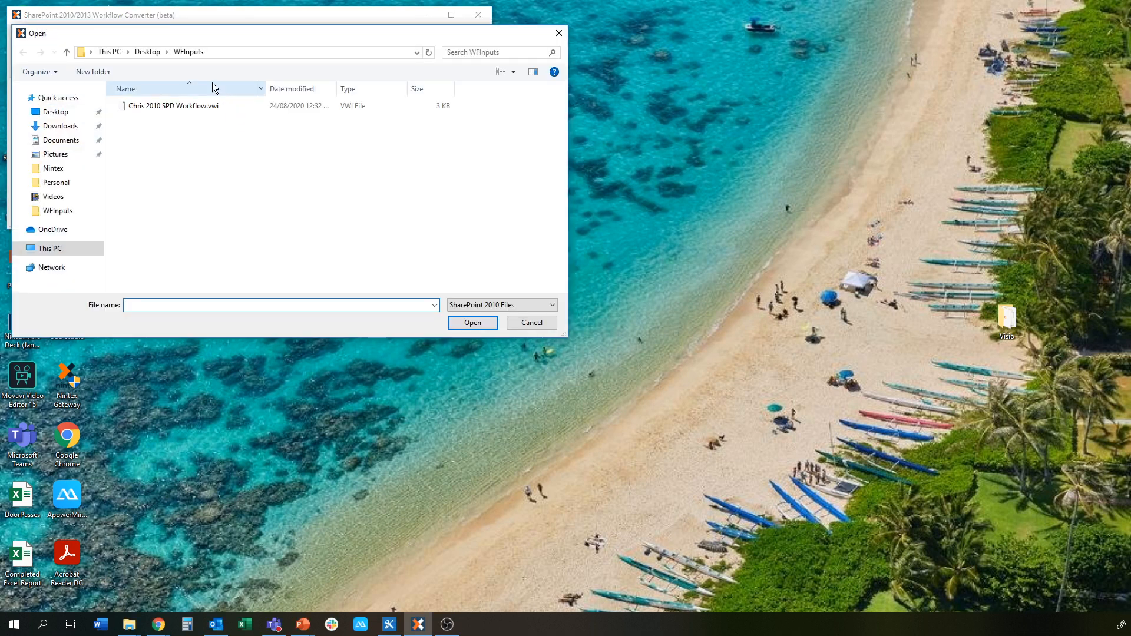
left_click(193, 106)
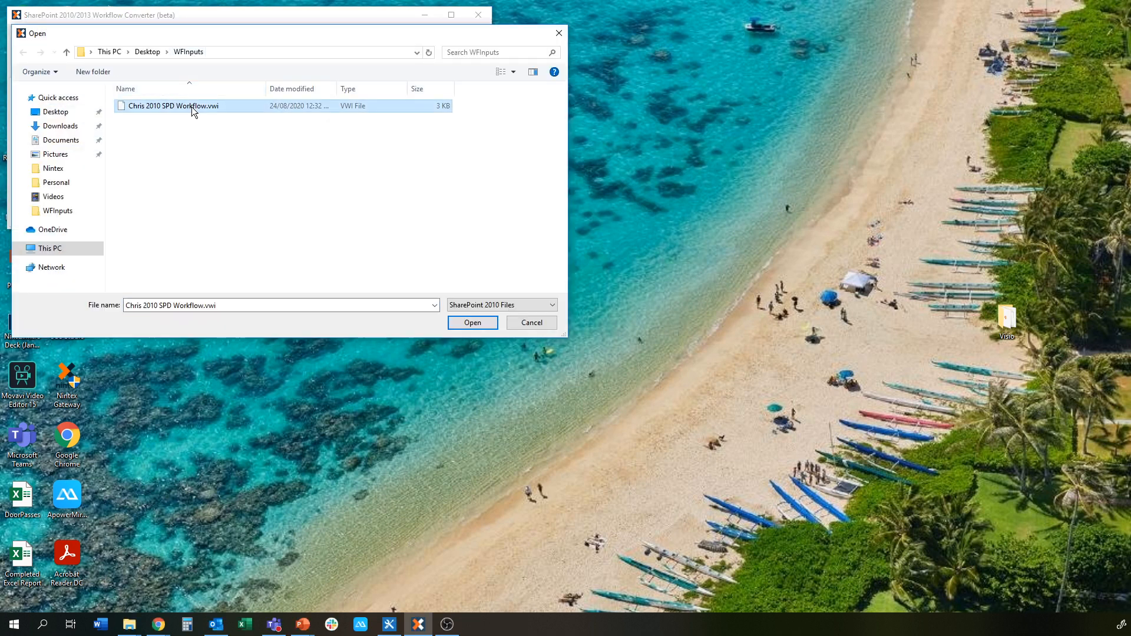
left_click(472, 323)
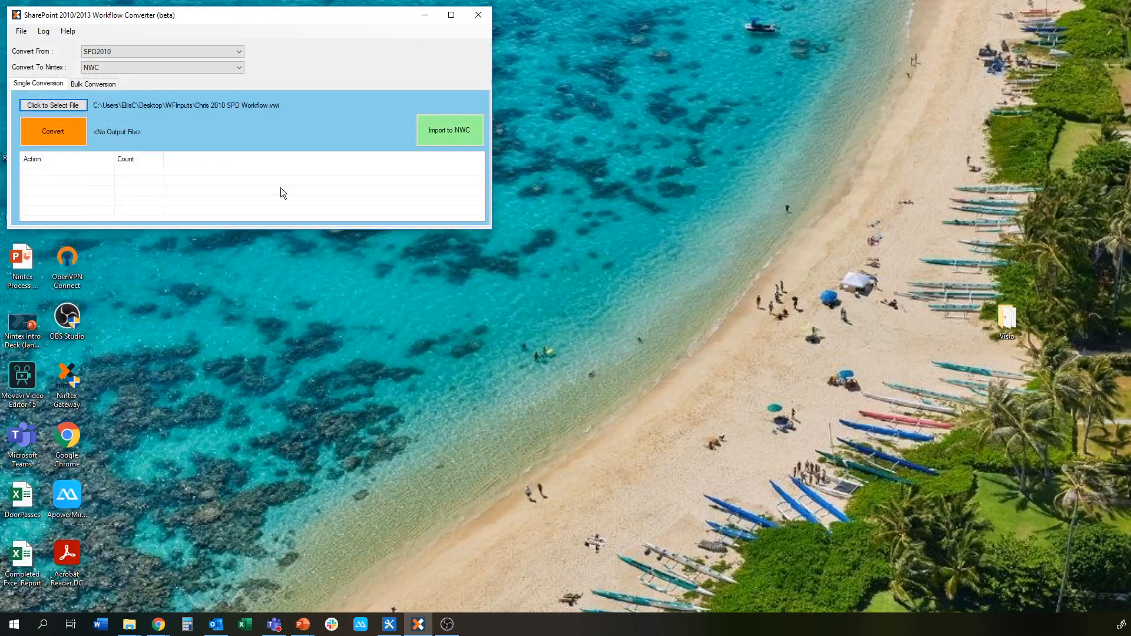
left_click(54, 130)
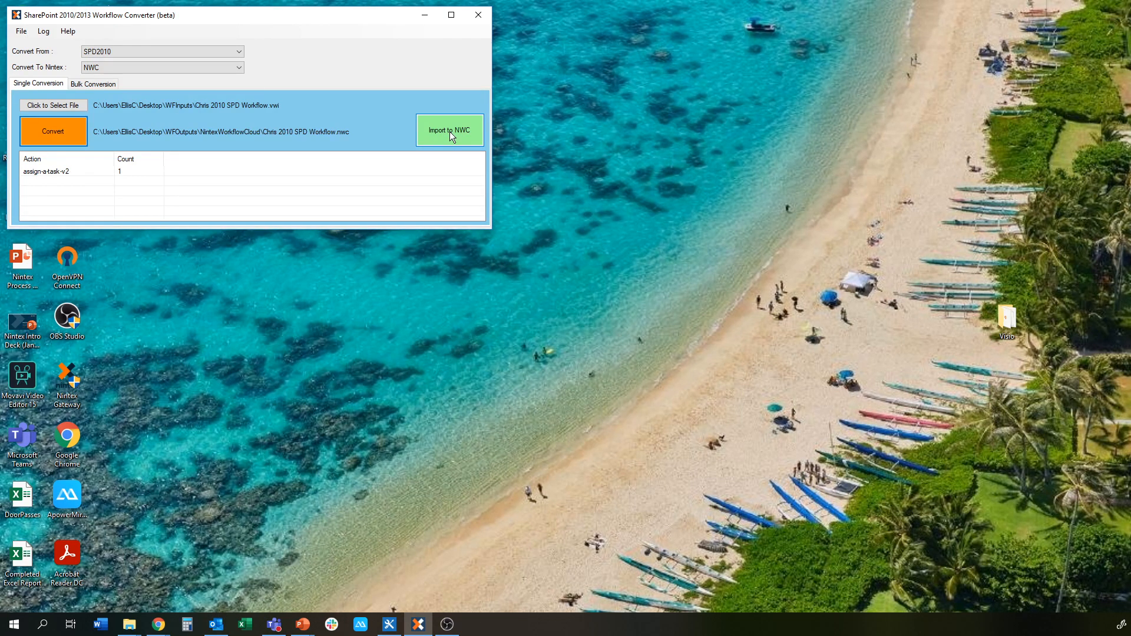
View the bulk conversion options, return to single conversion and import the converted workflow into NWC
left_click(94, 84)
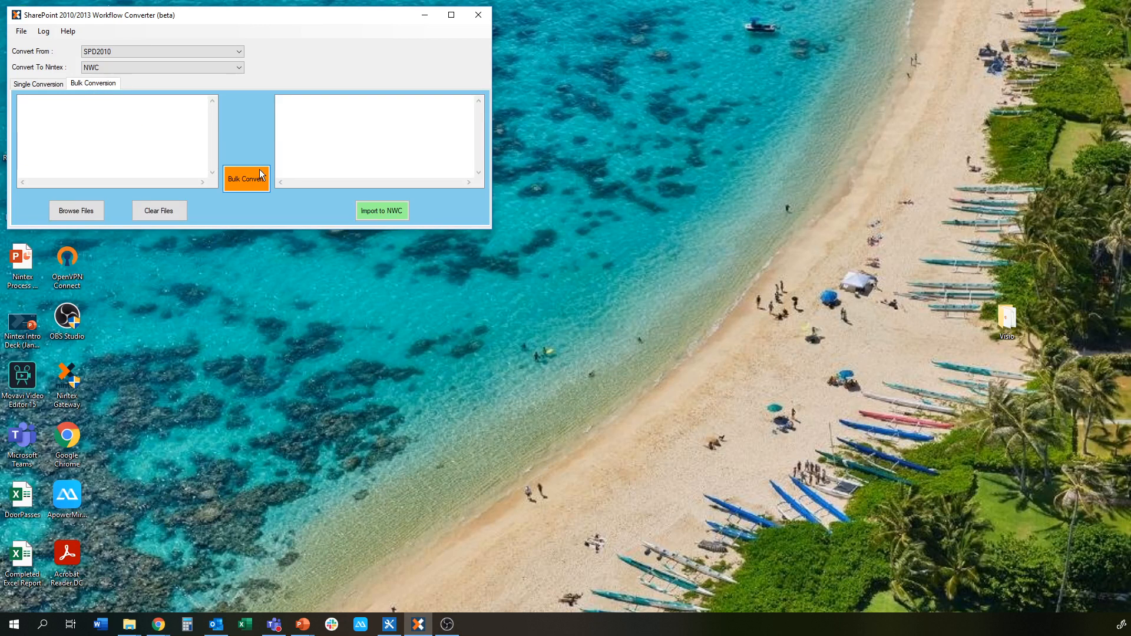
left_click(51, 86)
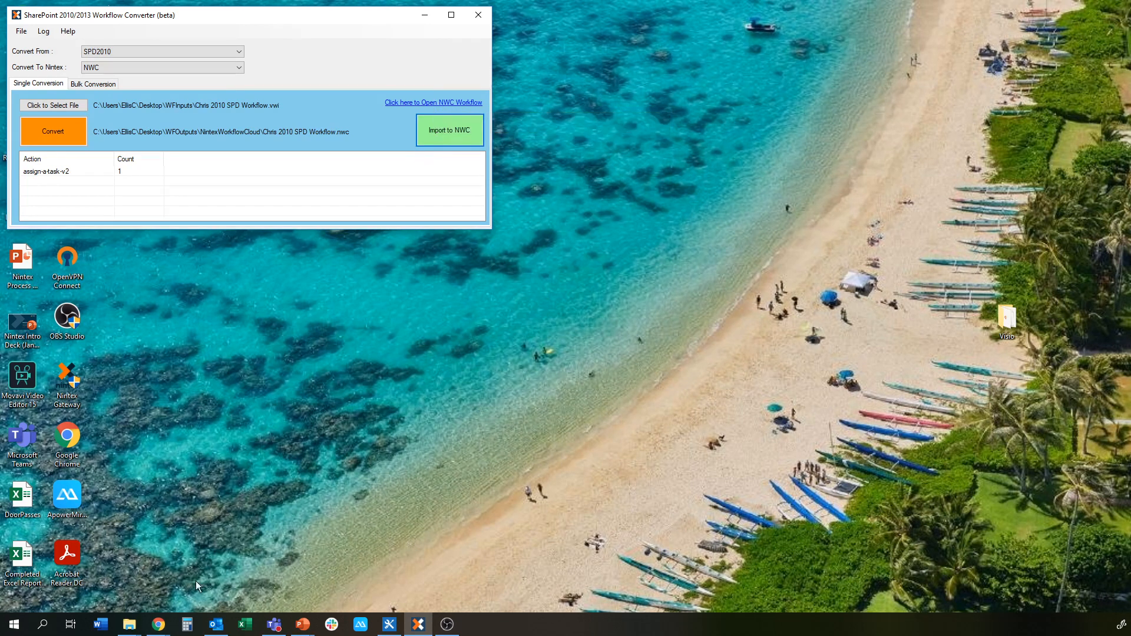
Switch to the Nintex Workflow Cloud dashboard in Chrome, reload its workflows list and maximize the window
mouse_move(164, 623)
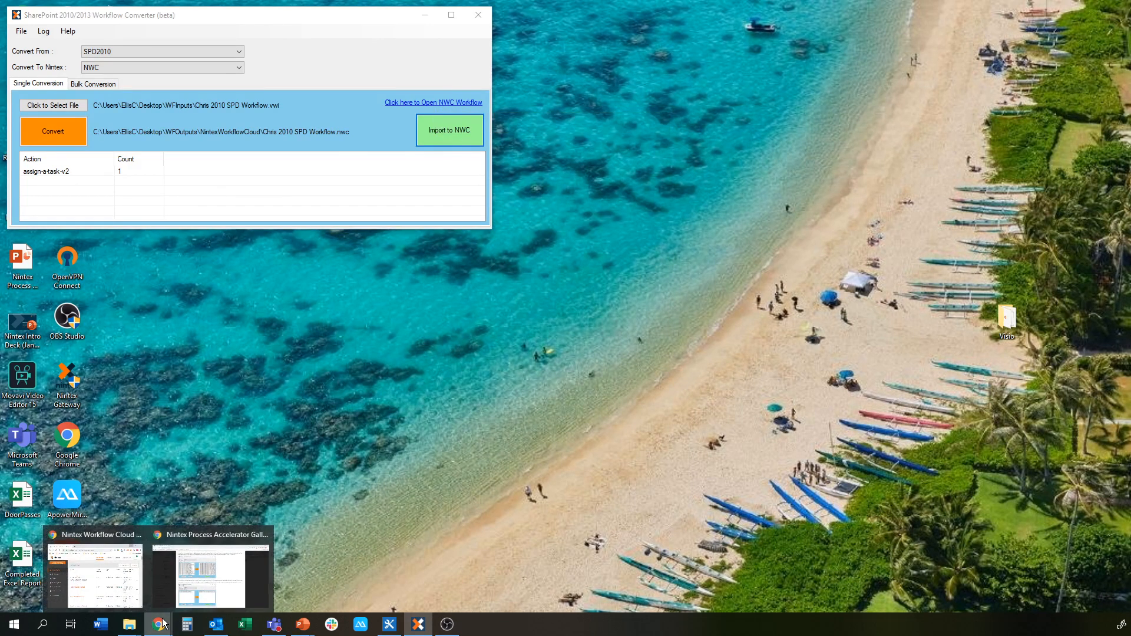
left_click(97, 571)
left_click_drag(978, 255, 505, 103)
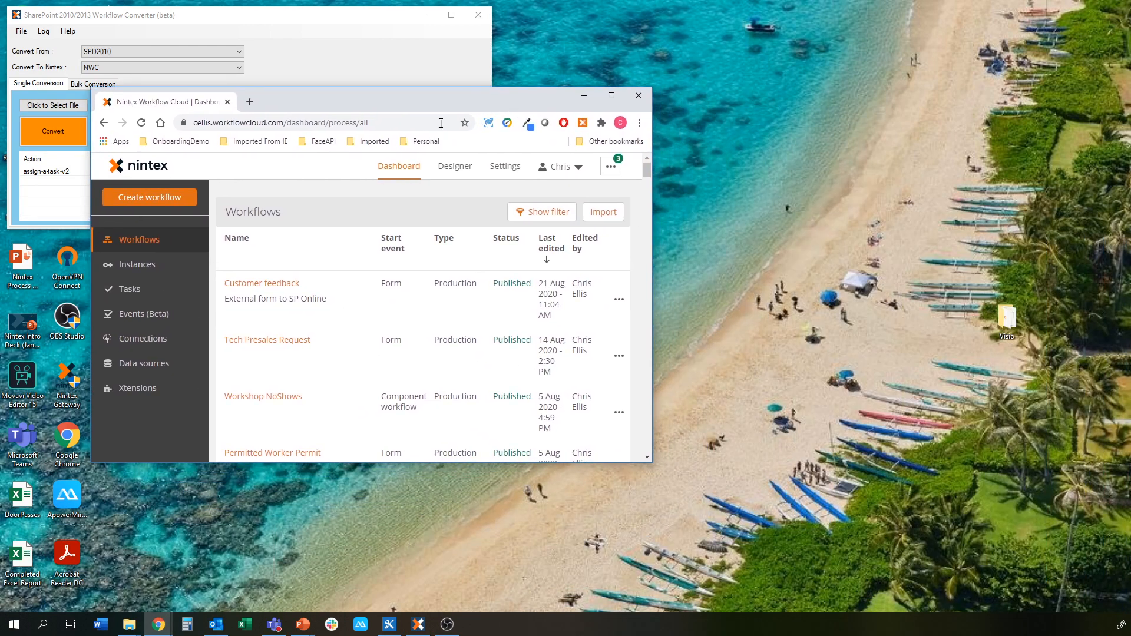
left_click(142, 124)
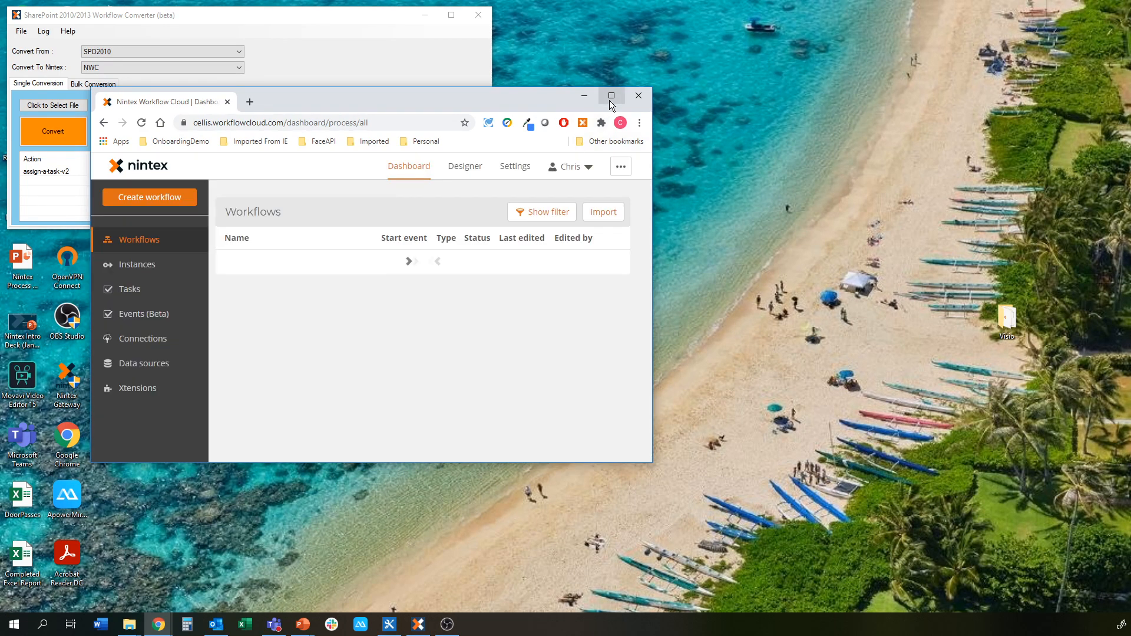
left_click(611, 95)
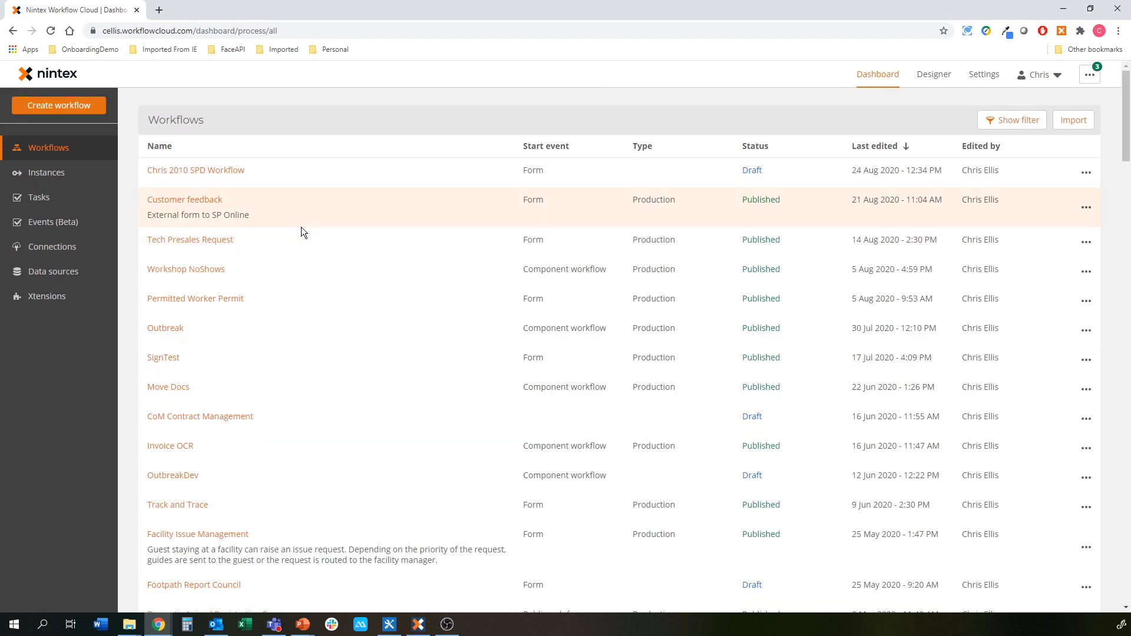
Open the imported Chris 2010 SPD Workflow in the designer and show the configuration of its Assign a task action
left_click(182, 172)
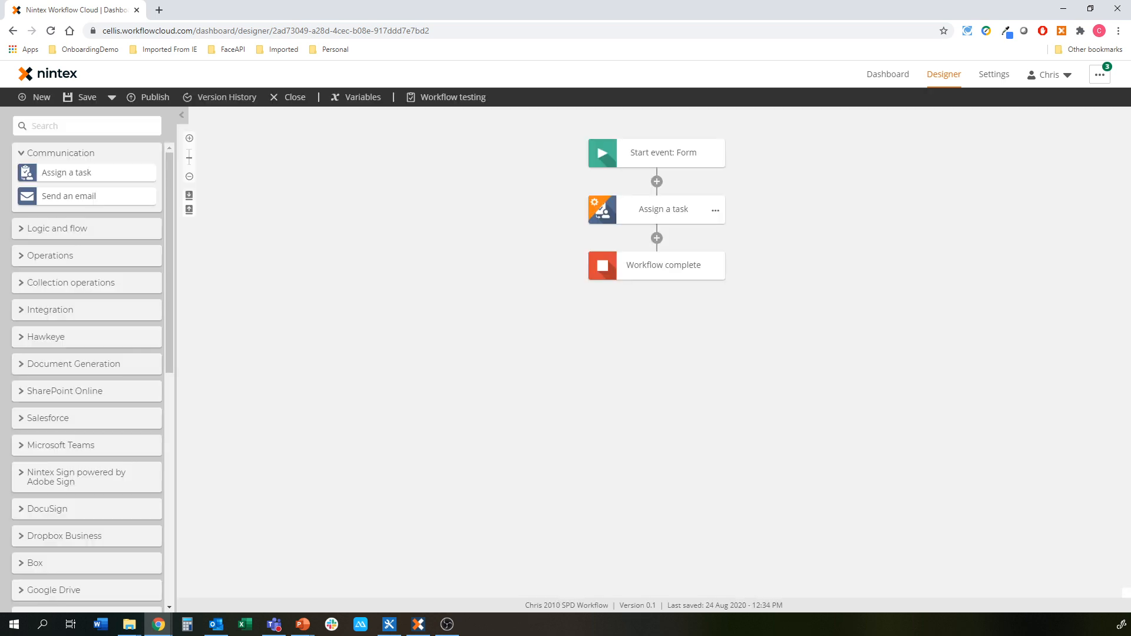
left_click(656, 217)
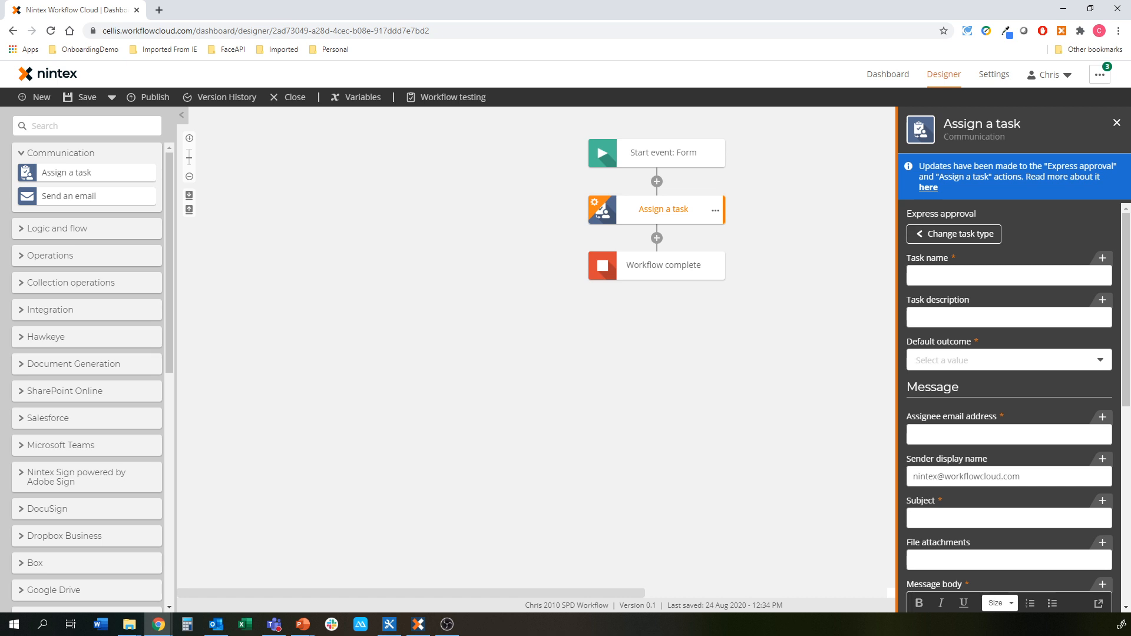
Switch to the Nintex Process Accelerator Gallery window, maximize it and close the SharePoint 2010/2013 Converter details
left_click_drag(0, 104, 564, 101)
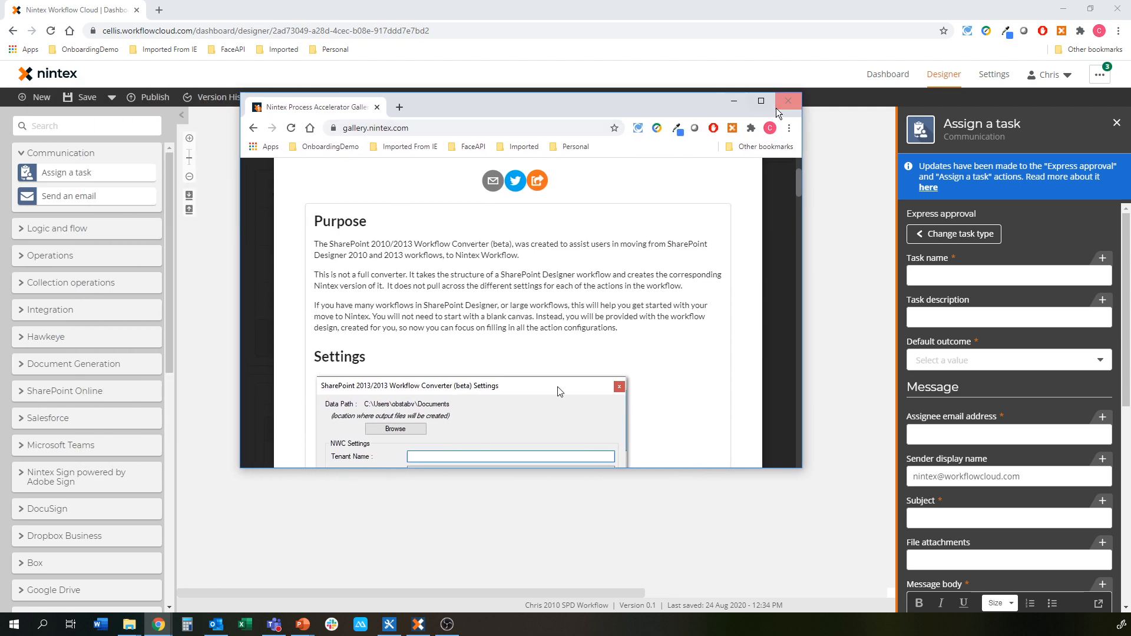
left_click(761, 101)
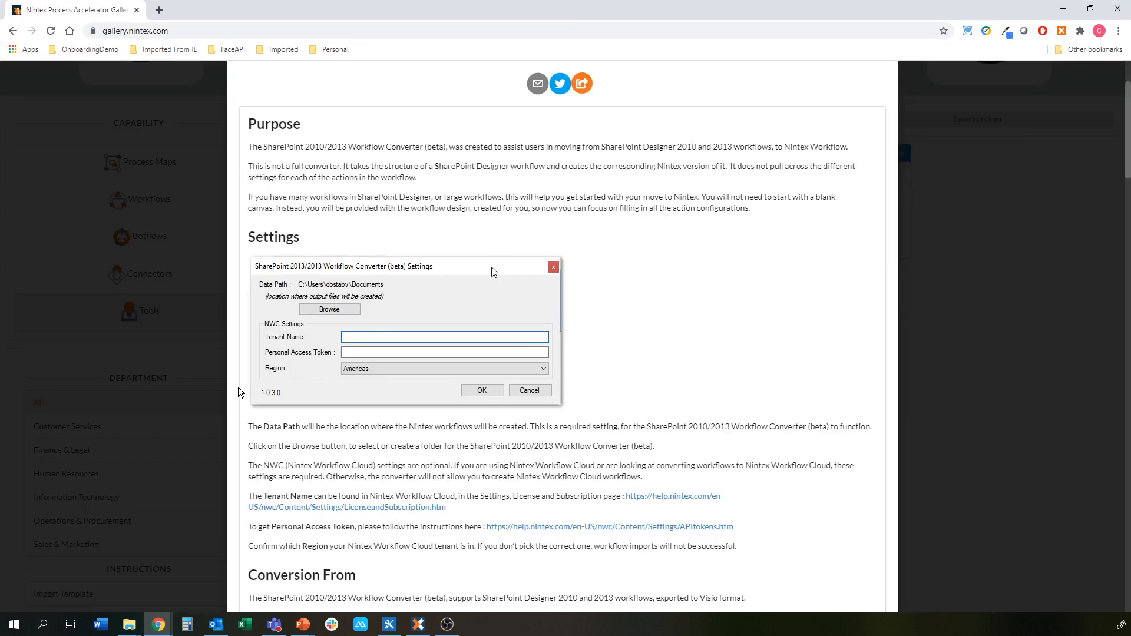
scroll(492, 354, "up", 2)
left_click(172, 31)
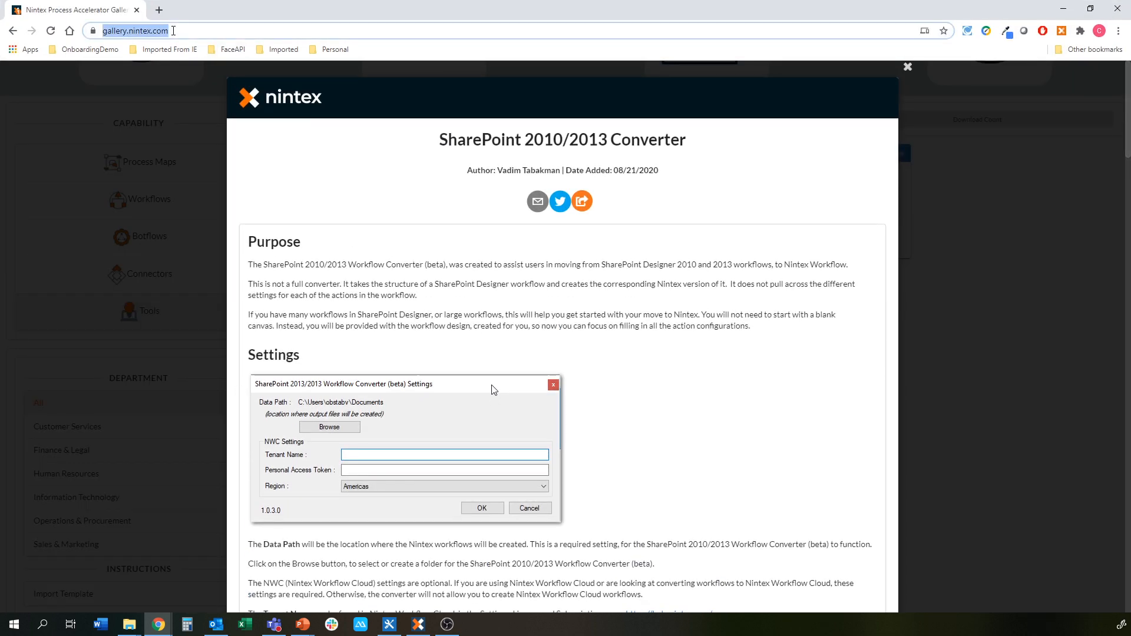
left_click(908, 67)
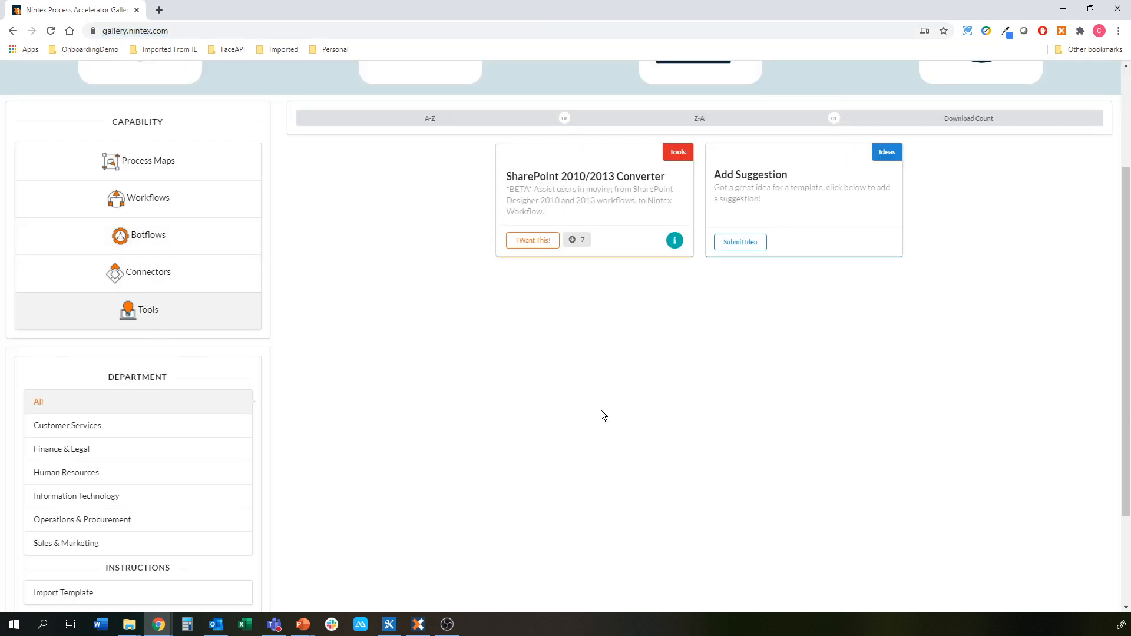
Read through the SharePoint 2010/2013 Converter's documentation on settings, supported formats, single and bulk conversion and logging, and close it
left_click(676, 241)
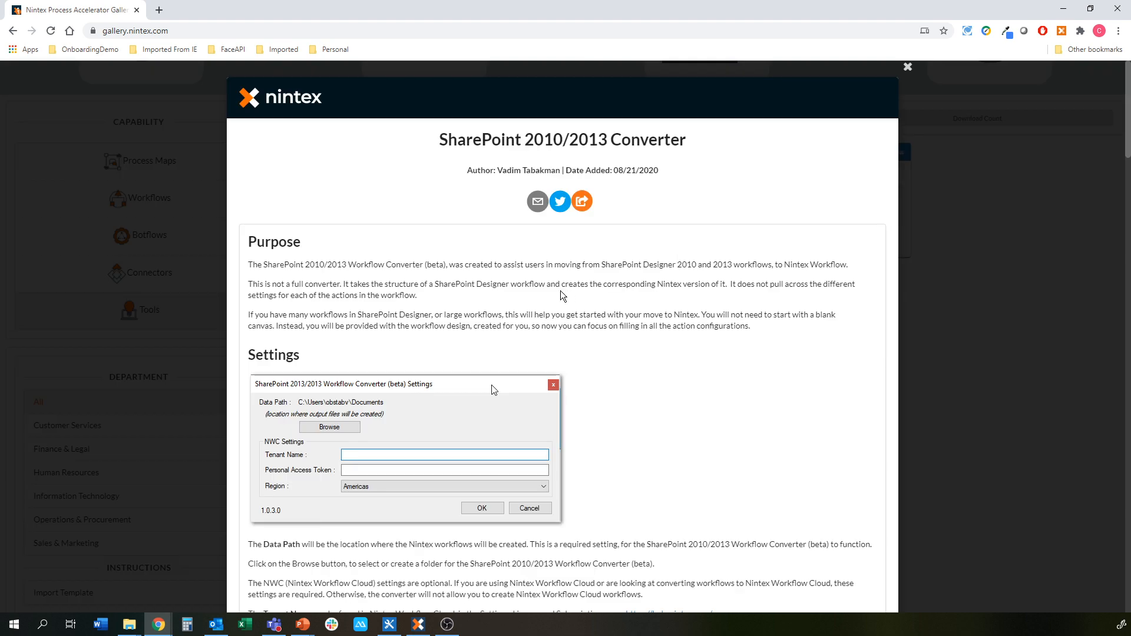
scroll(421, 321, "down", 2)
scroll(465, 337, "down", 6)
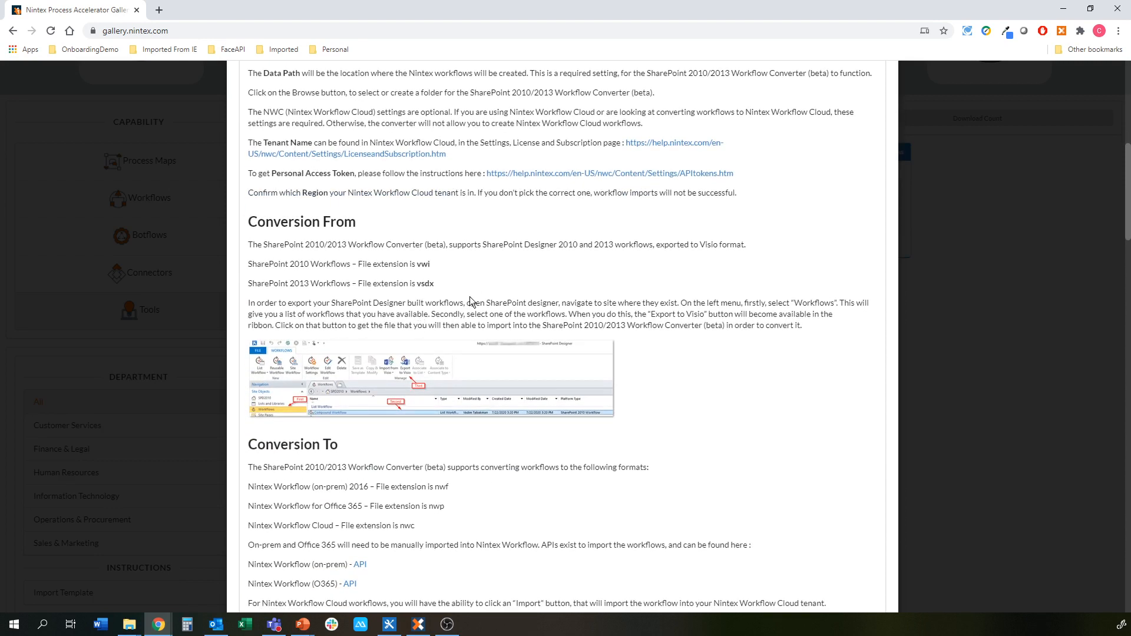
scroll(422, 294, "down", 4)
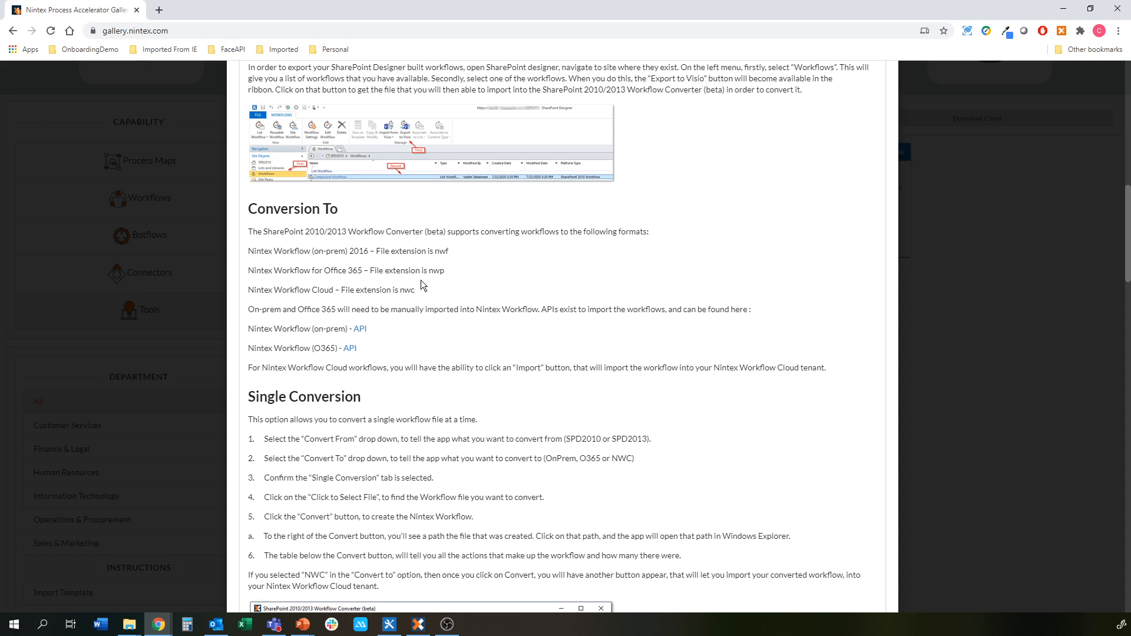
scroll(421, 281, "down", 5)
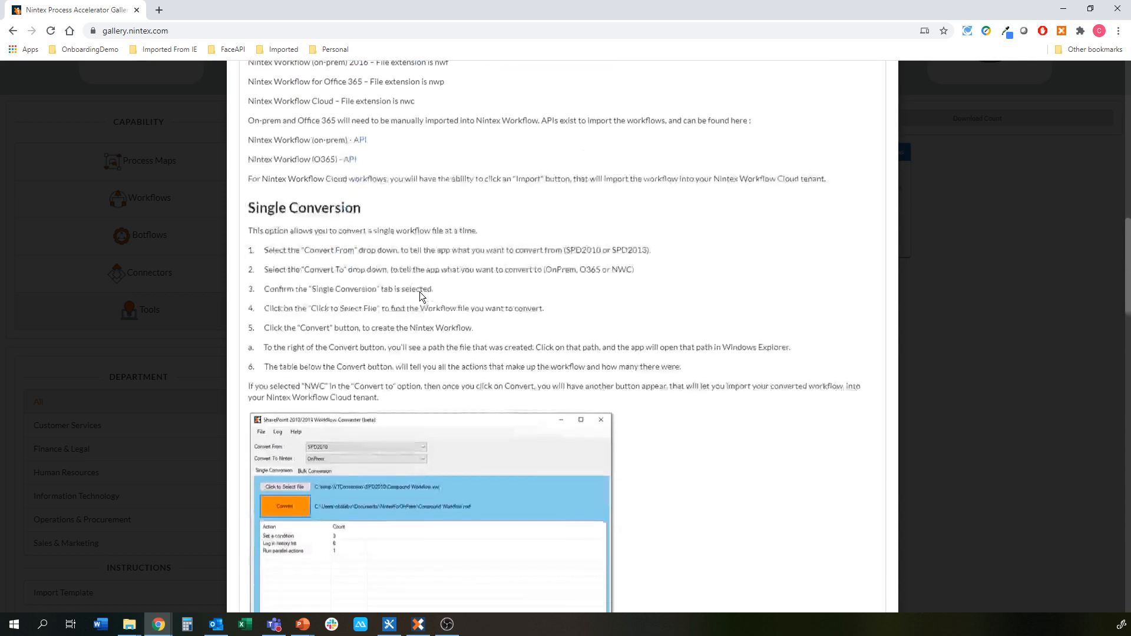
scroll(436, 361, "down", 8)
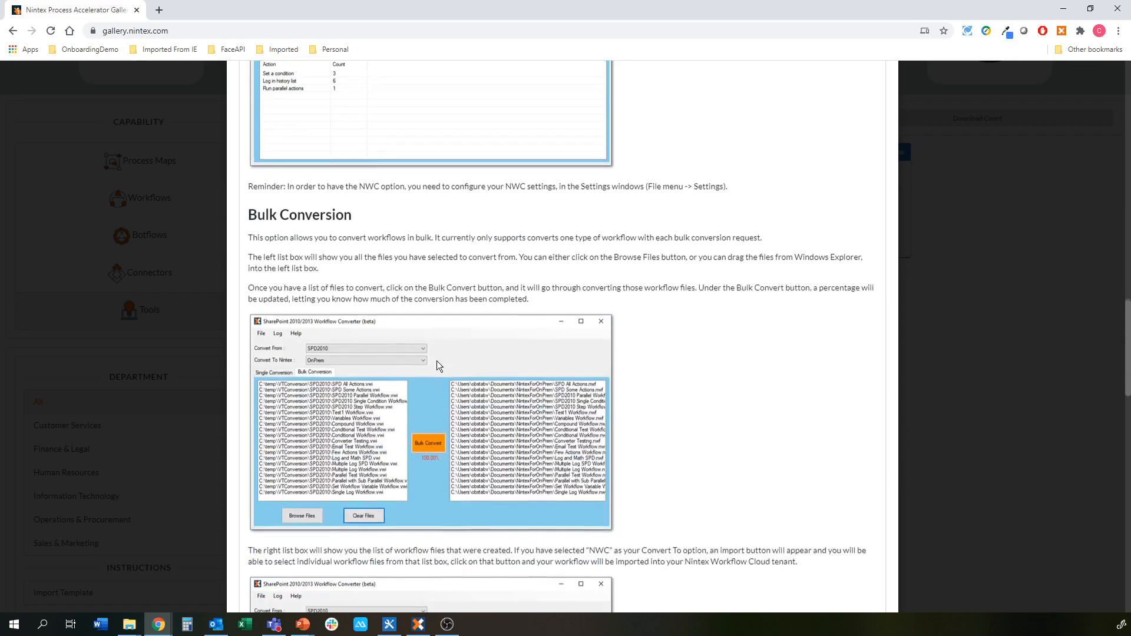
scroll(550, 355, "down", 9)
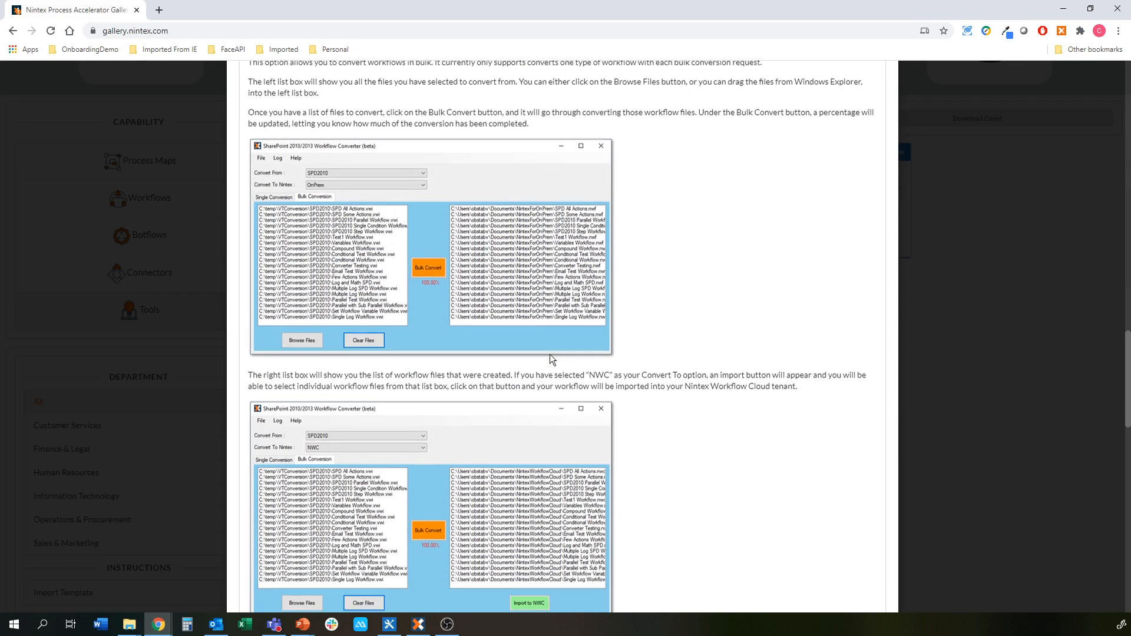
scroll(567, 357, "down", 5)
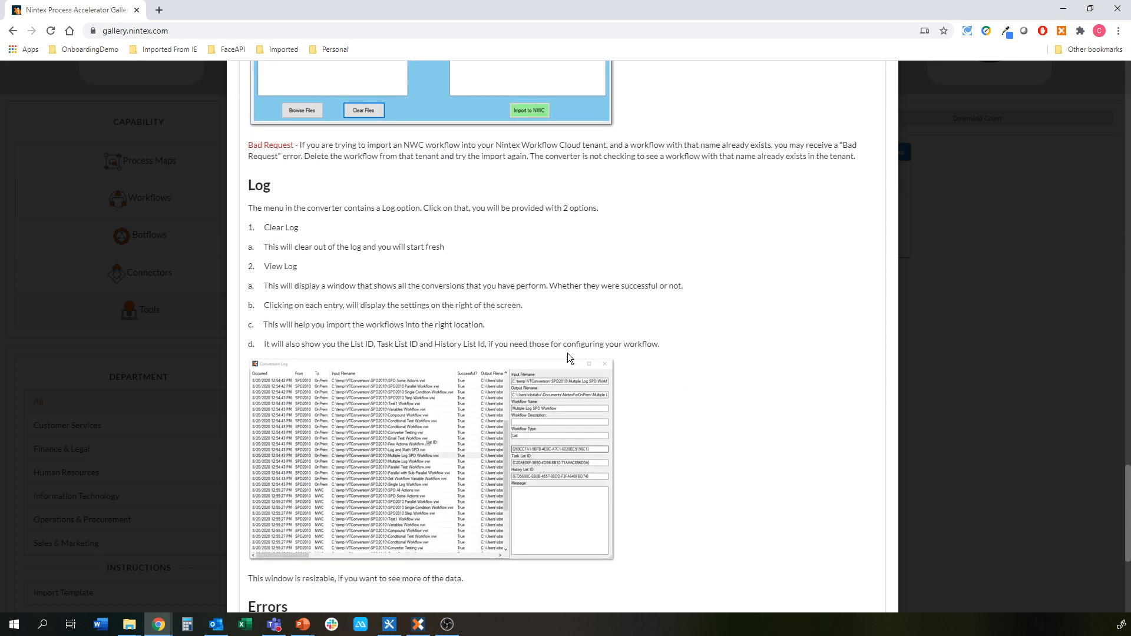
left_click(179, 30)
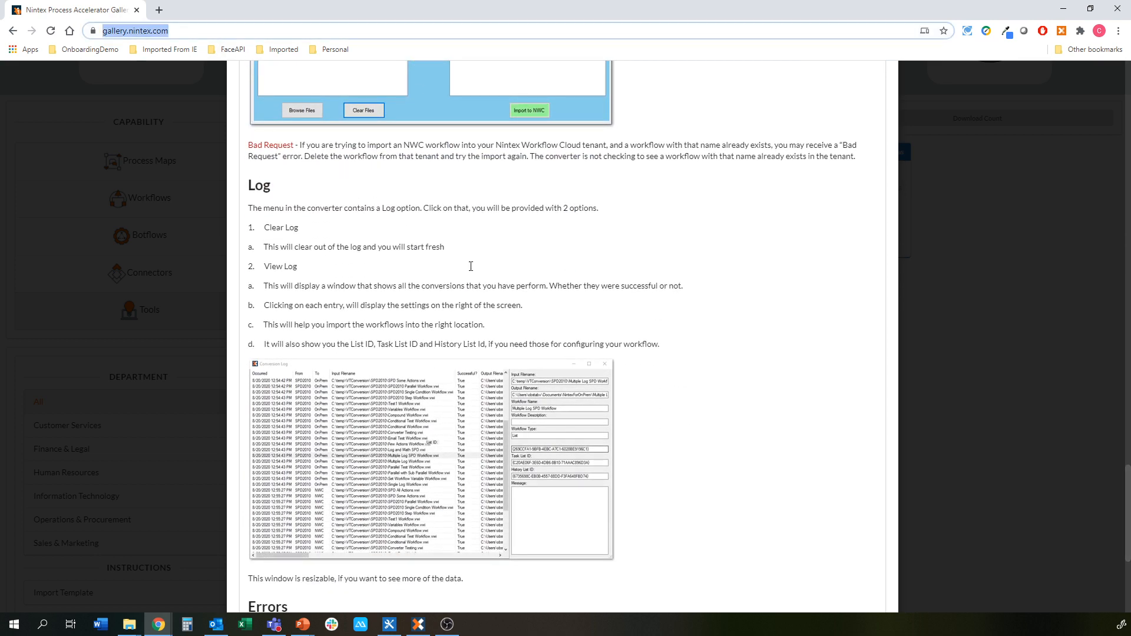
scroll(614, 326, "up", 20)
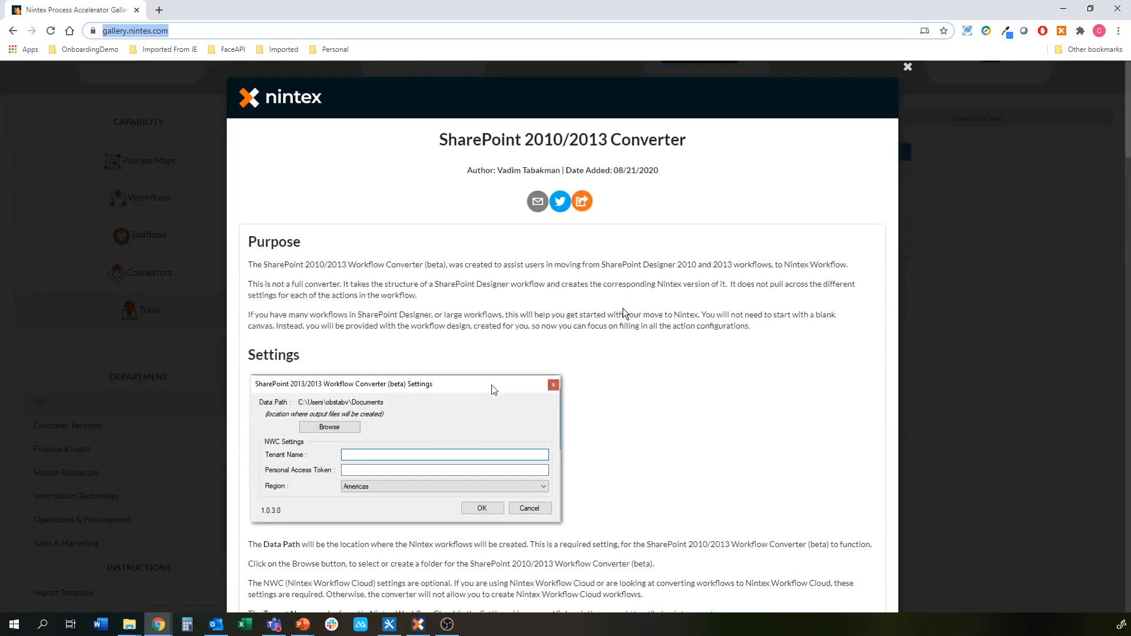
left_click(908, 67)
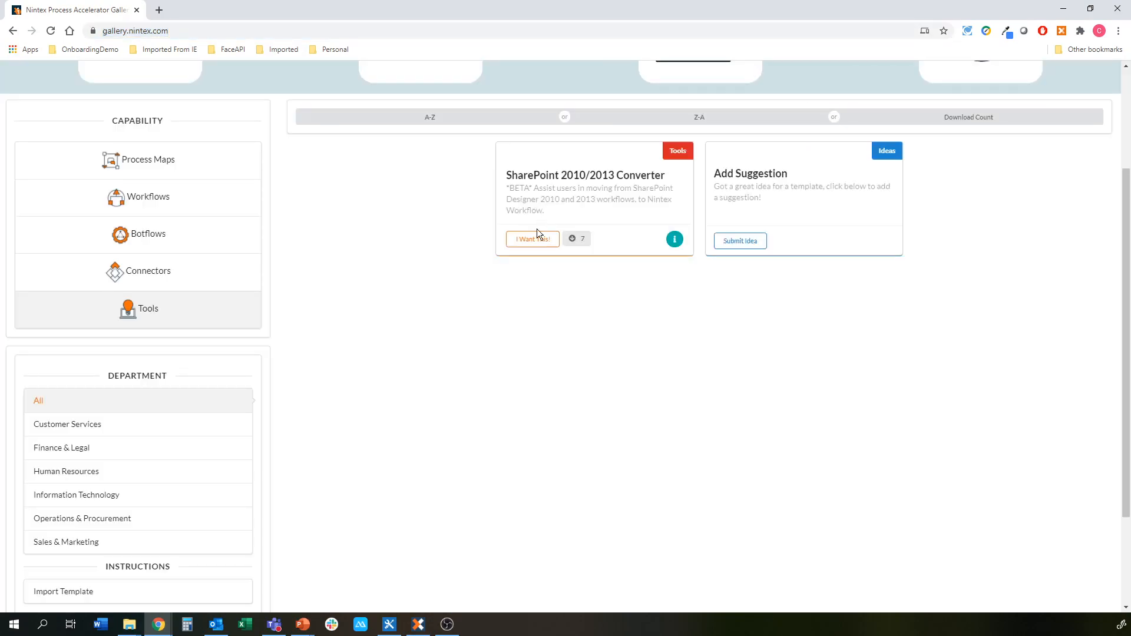